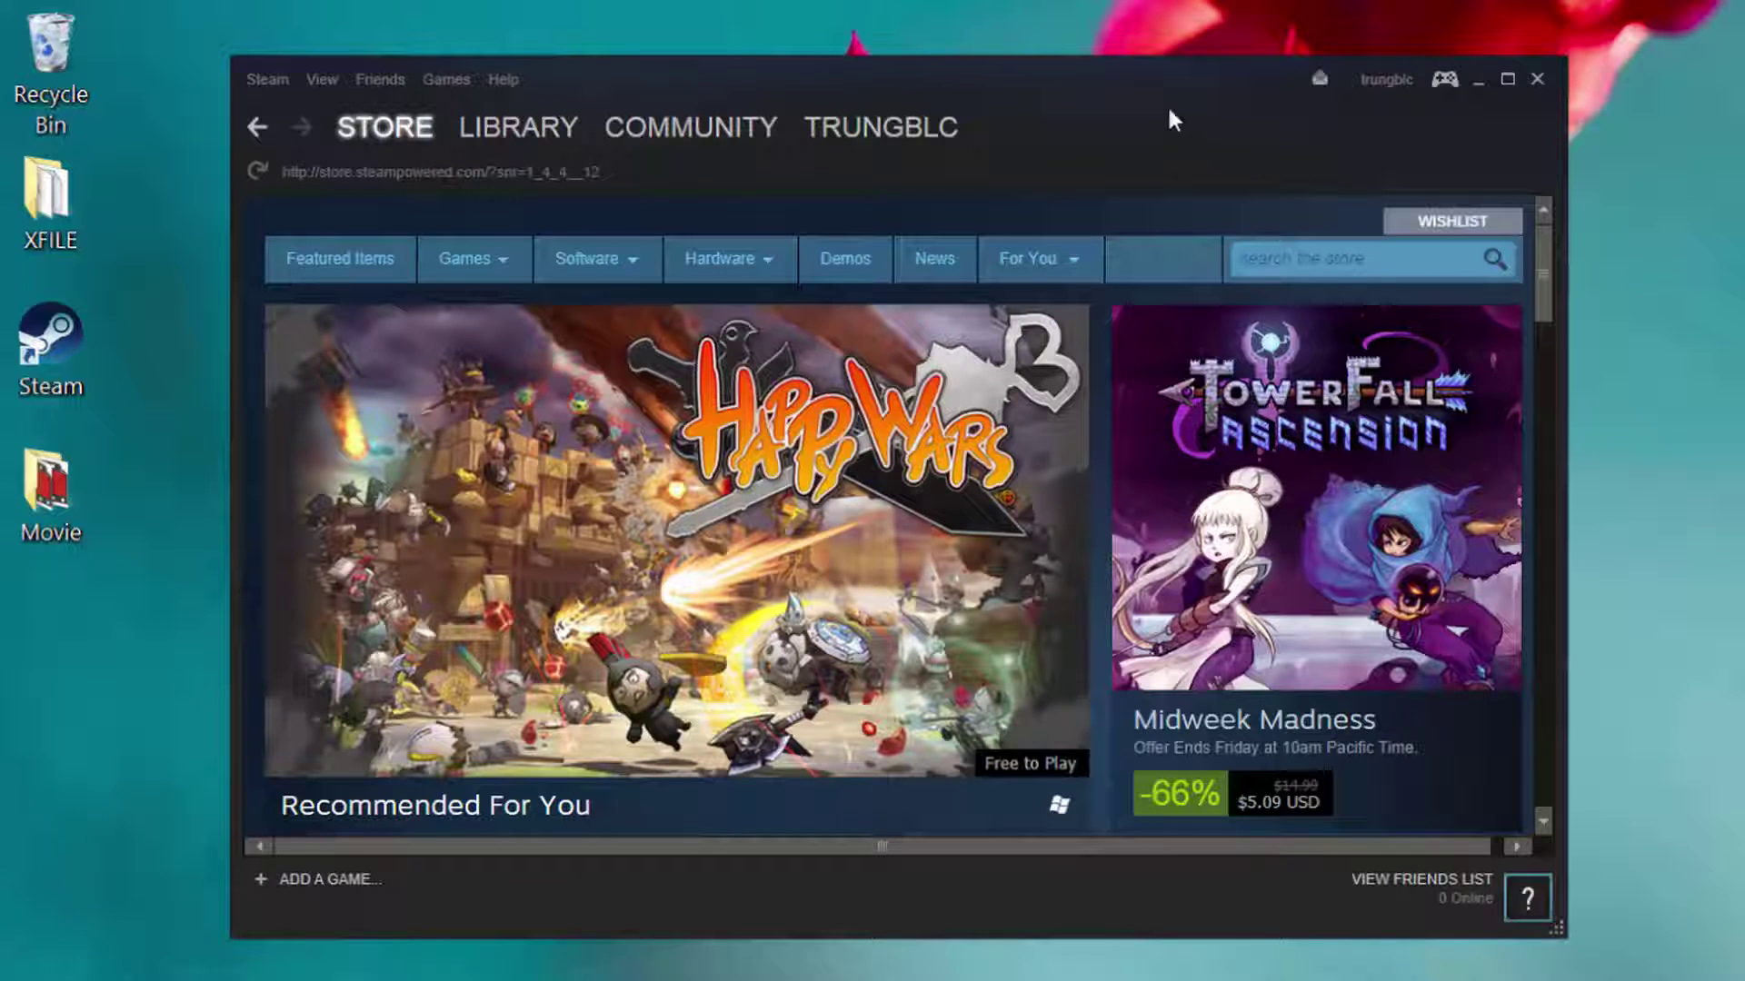
Step: Move the Steam Store window up near the top of the screen
left_click_drag(1166, 125, 1172, 66)
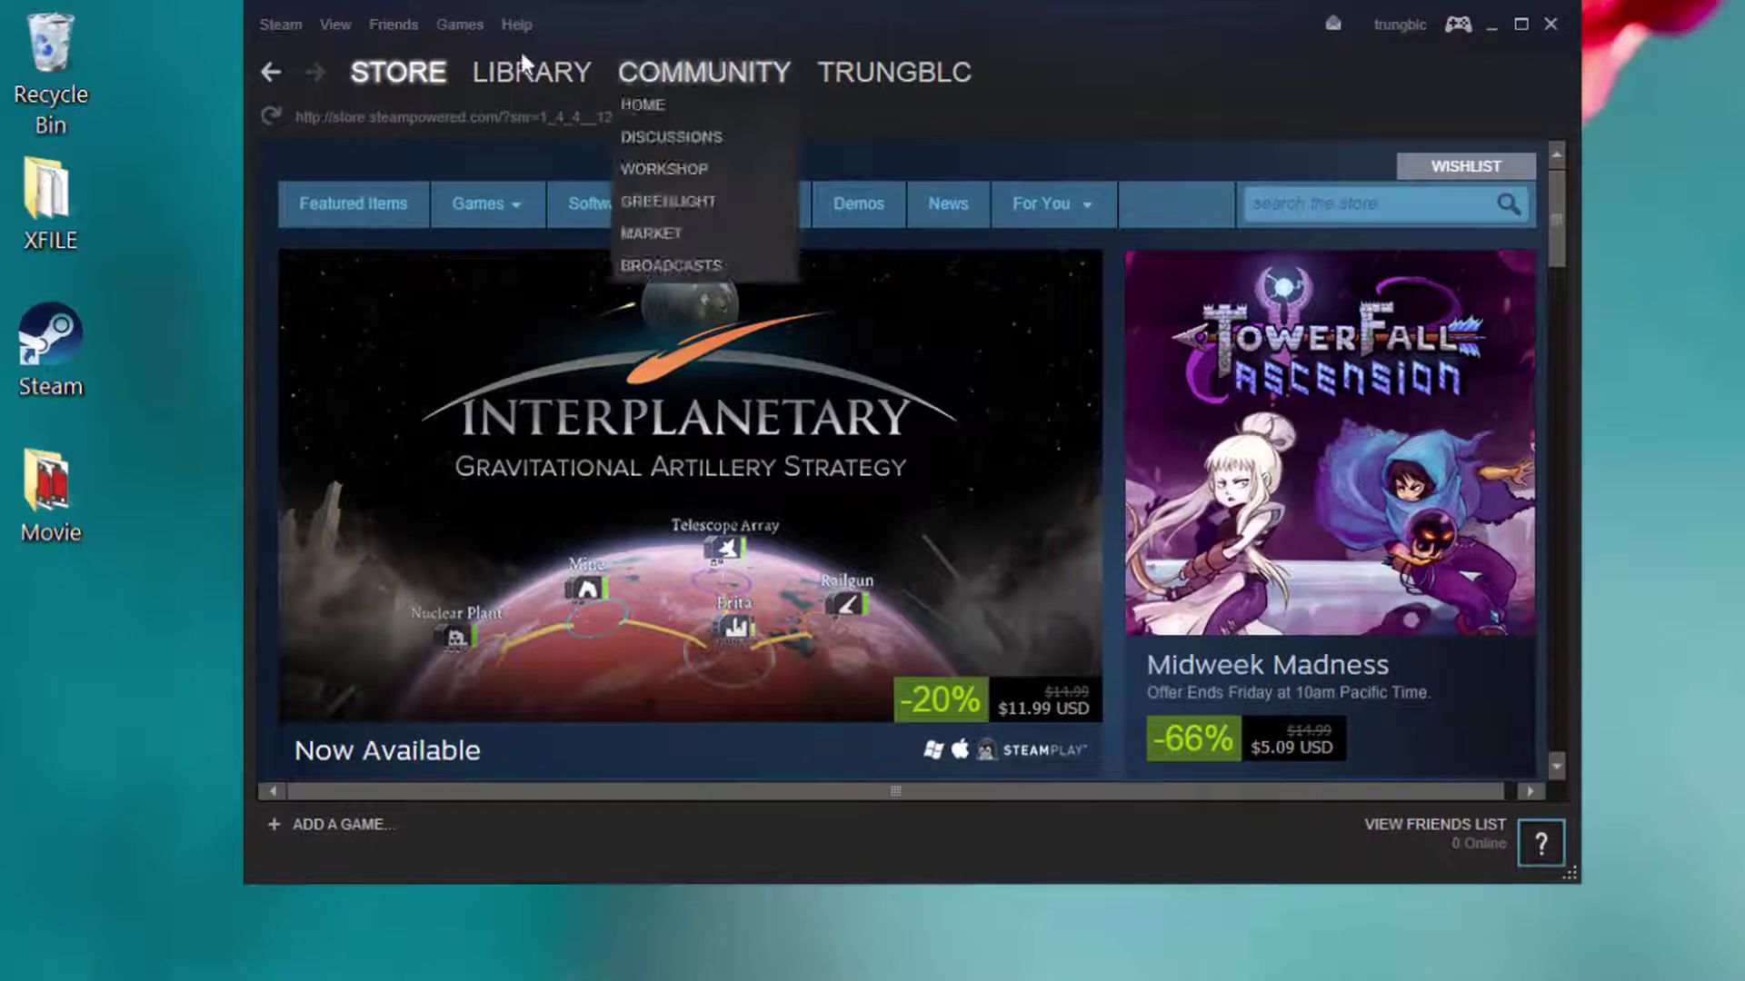
Step: Open the Steam Library Folders list under Settings > Downloads
left_click(300, 25)
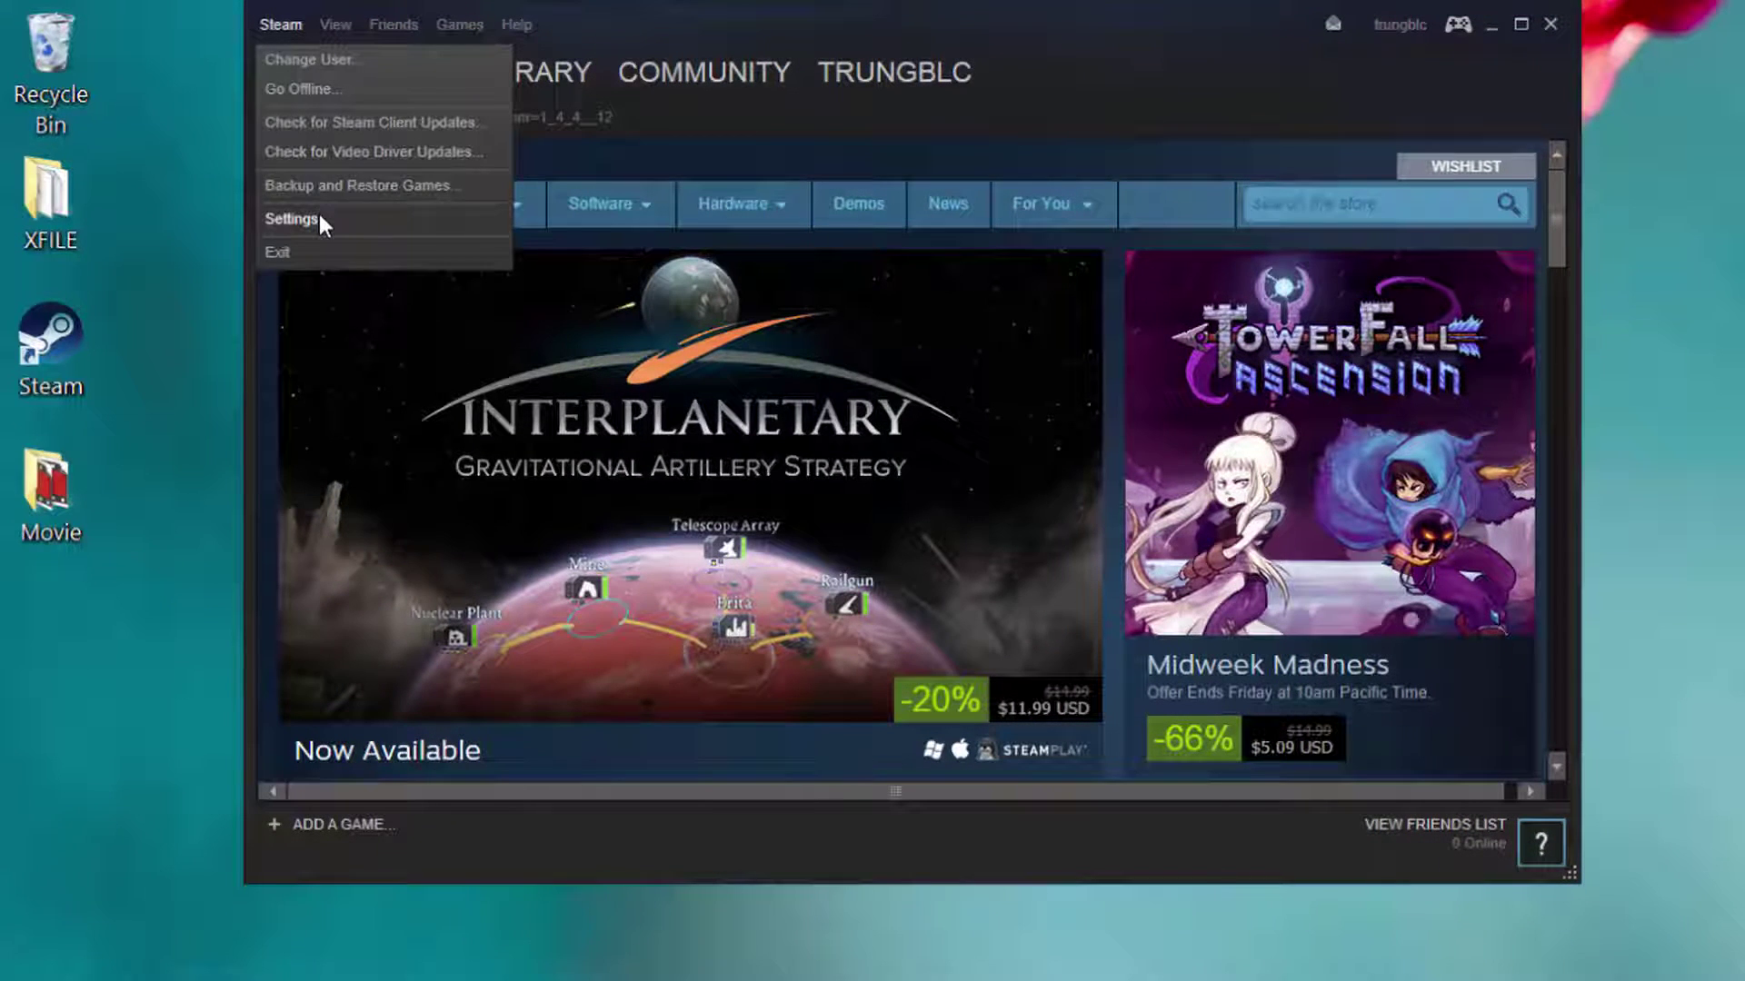
left_click(291, 219)
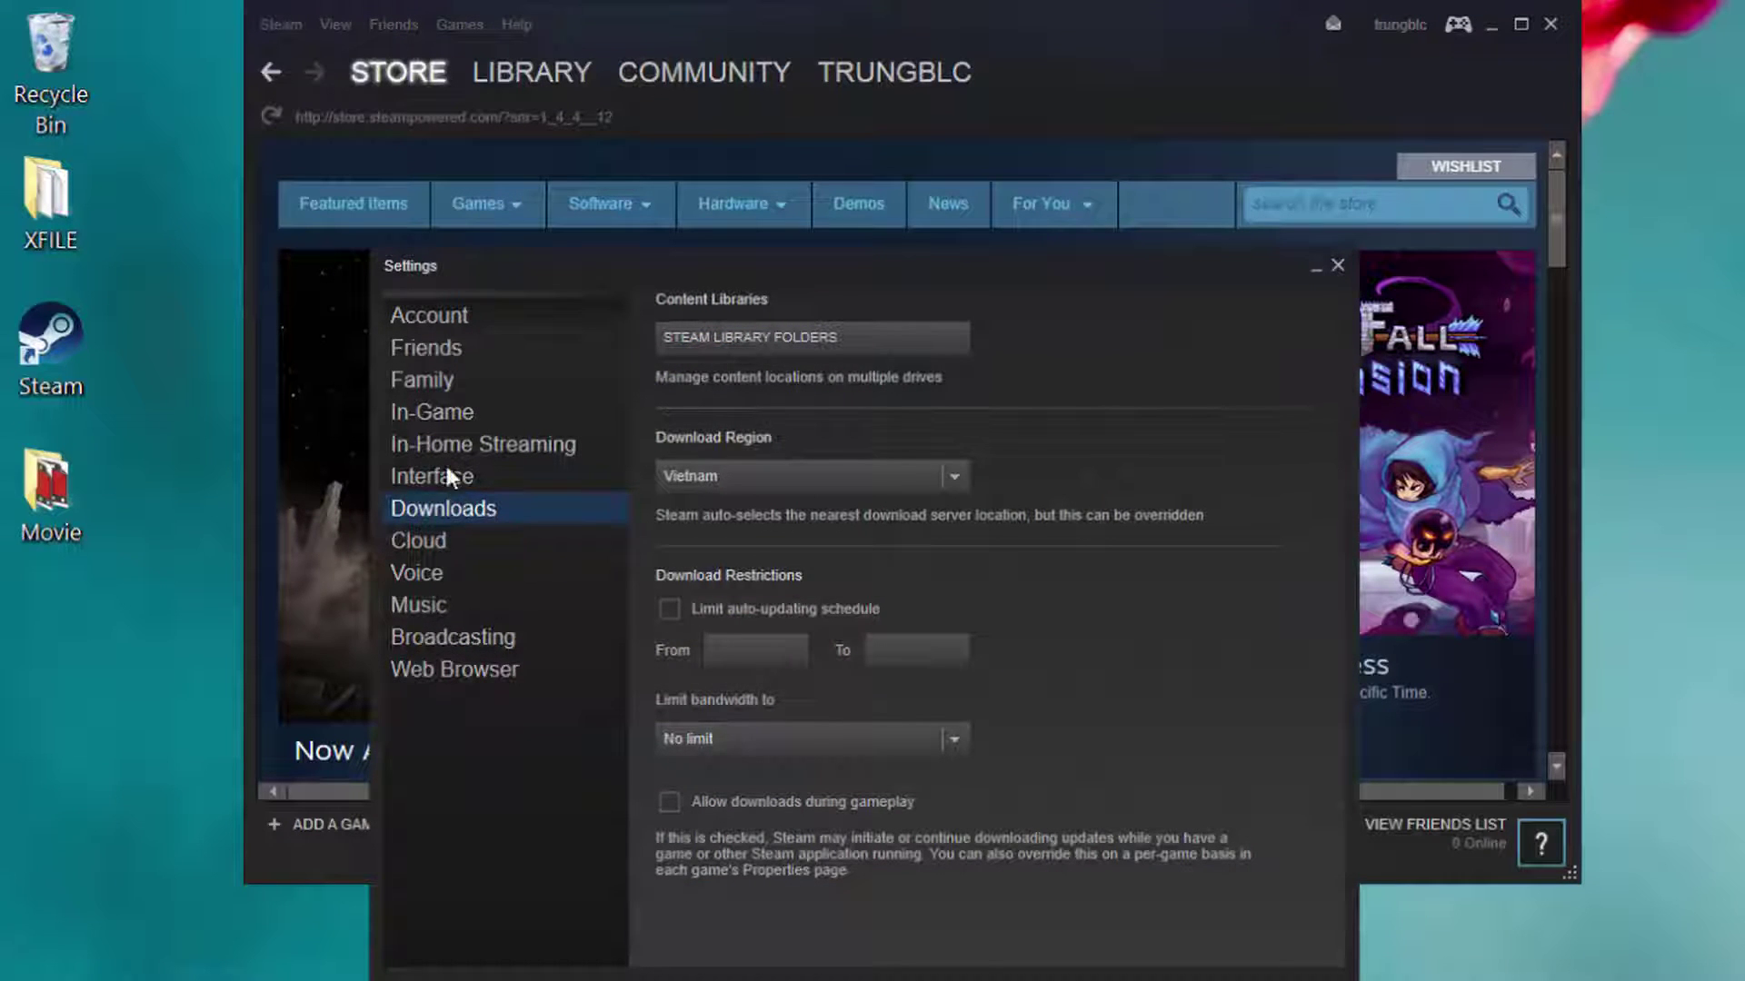
left_click(455, 318)
left_click(461, 511)
left_click(862, 345)
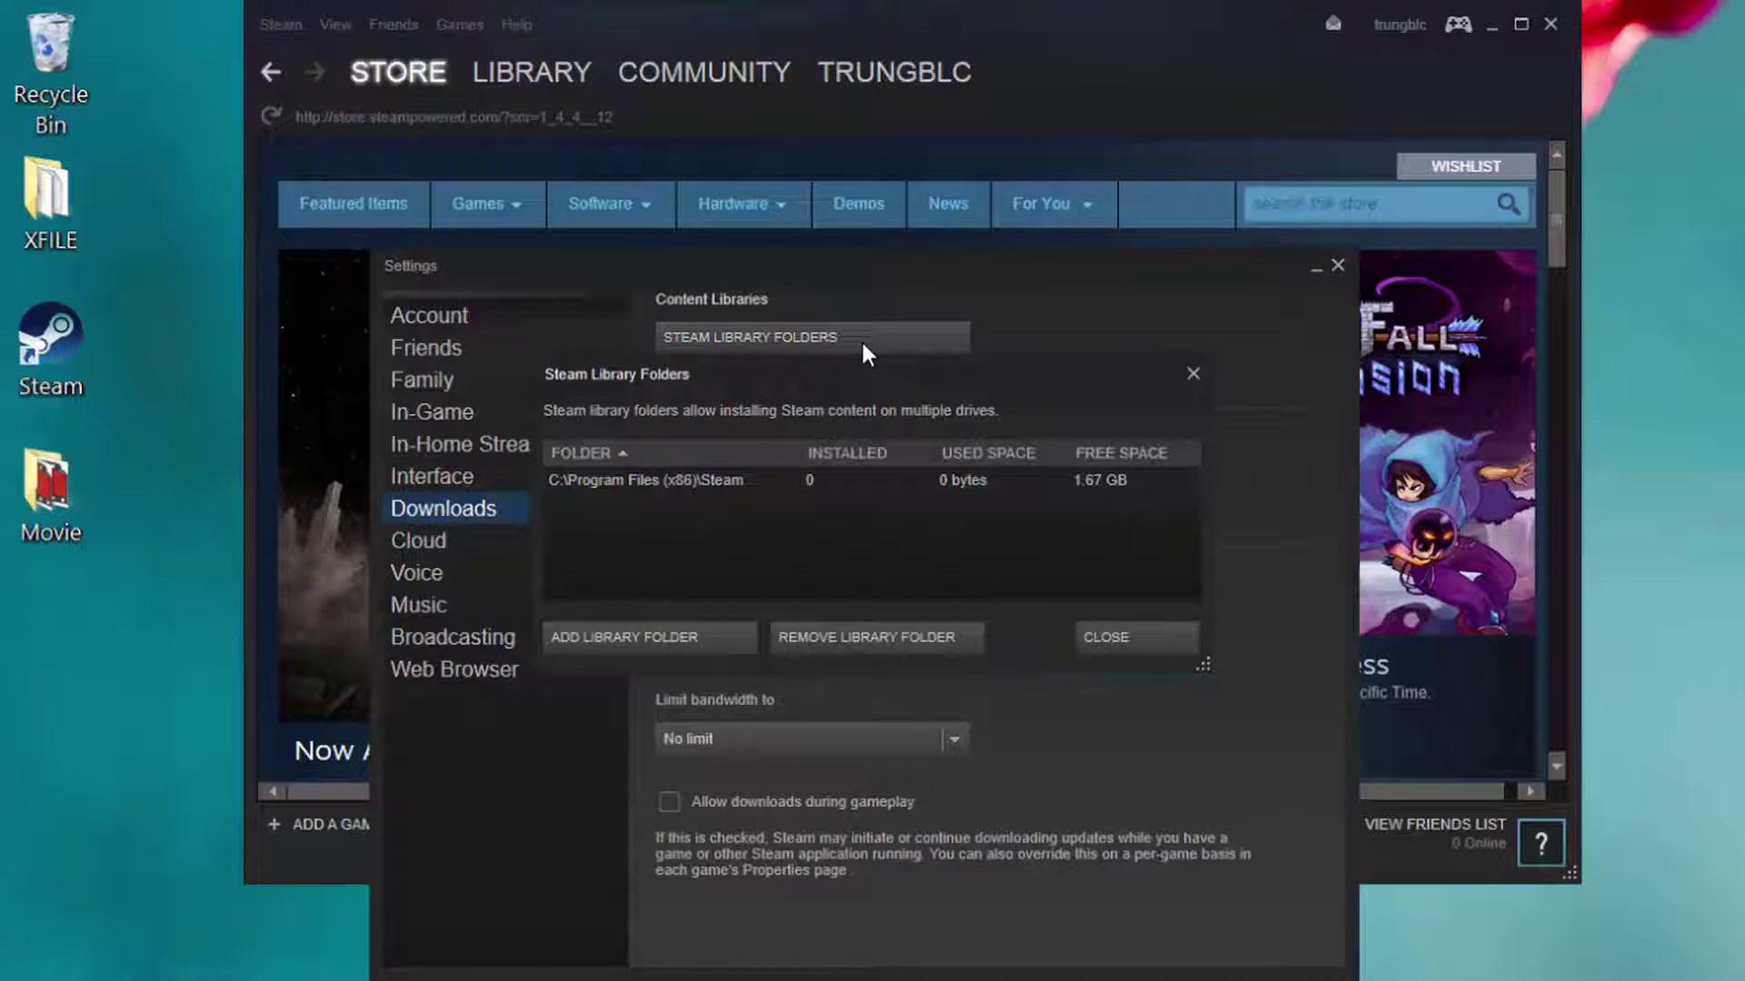
Step: Add a new SteamLibrary folder in F:\GAME as a library folder and close the list
left_click(625, 640)
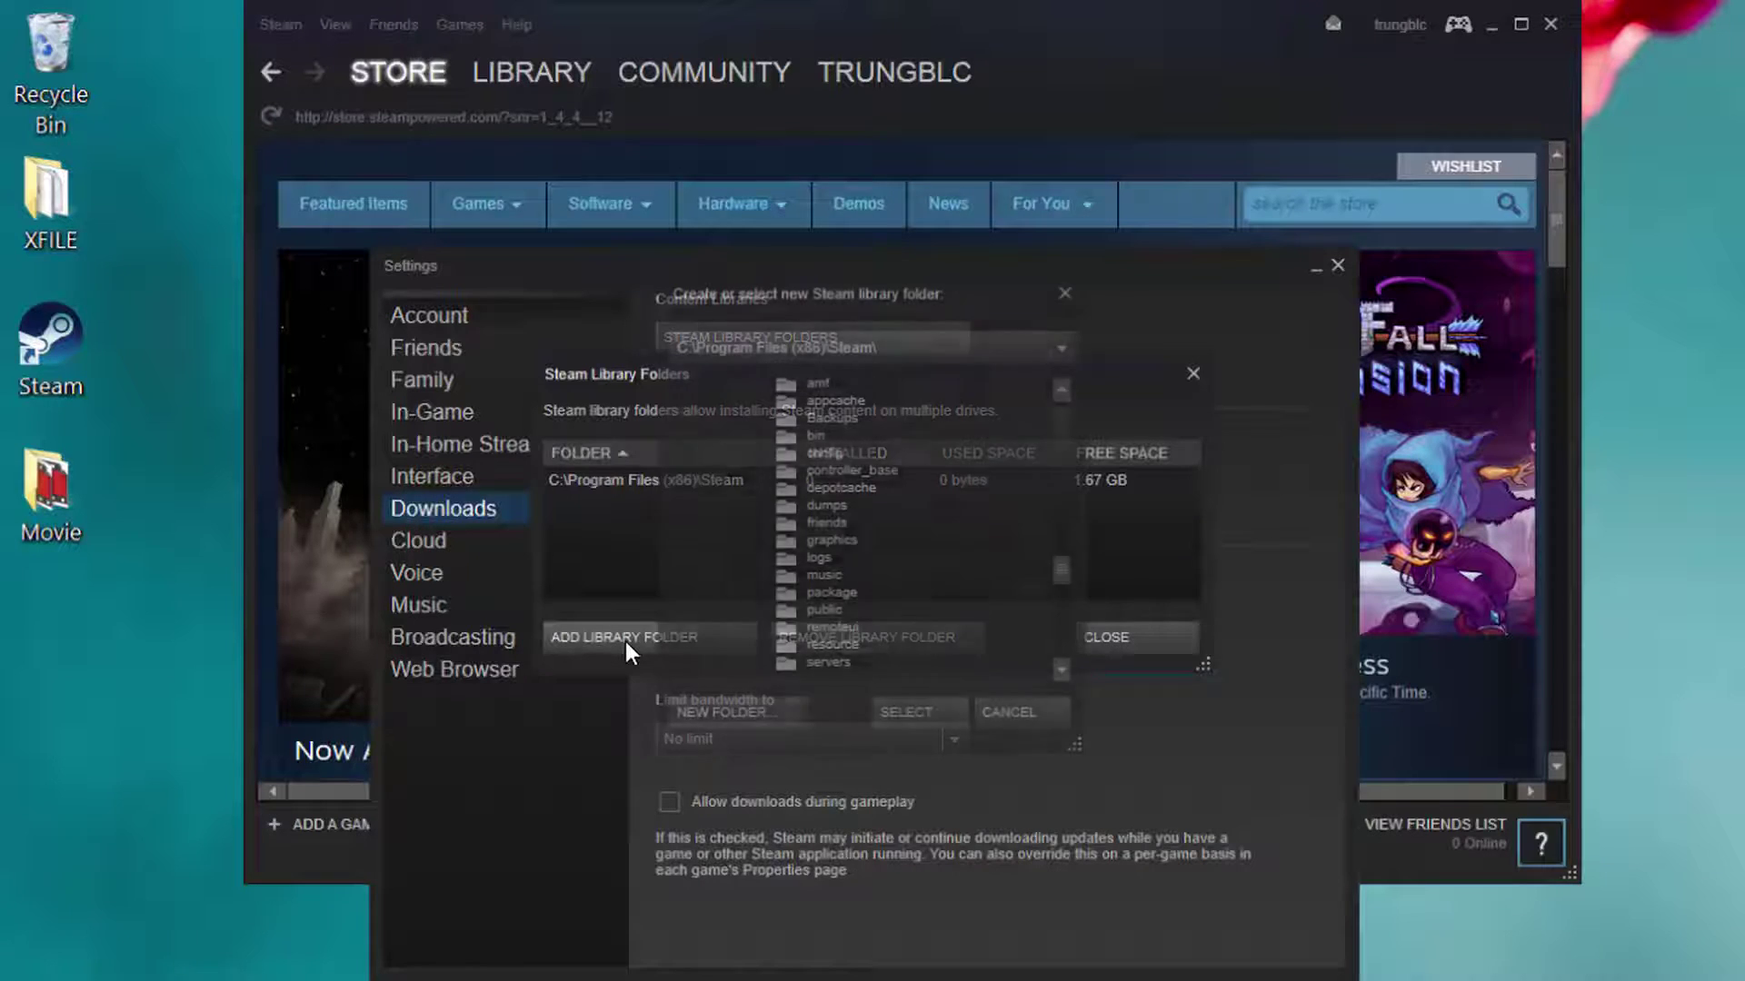
left_click(907, 349)
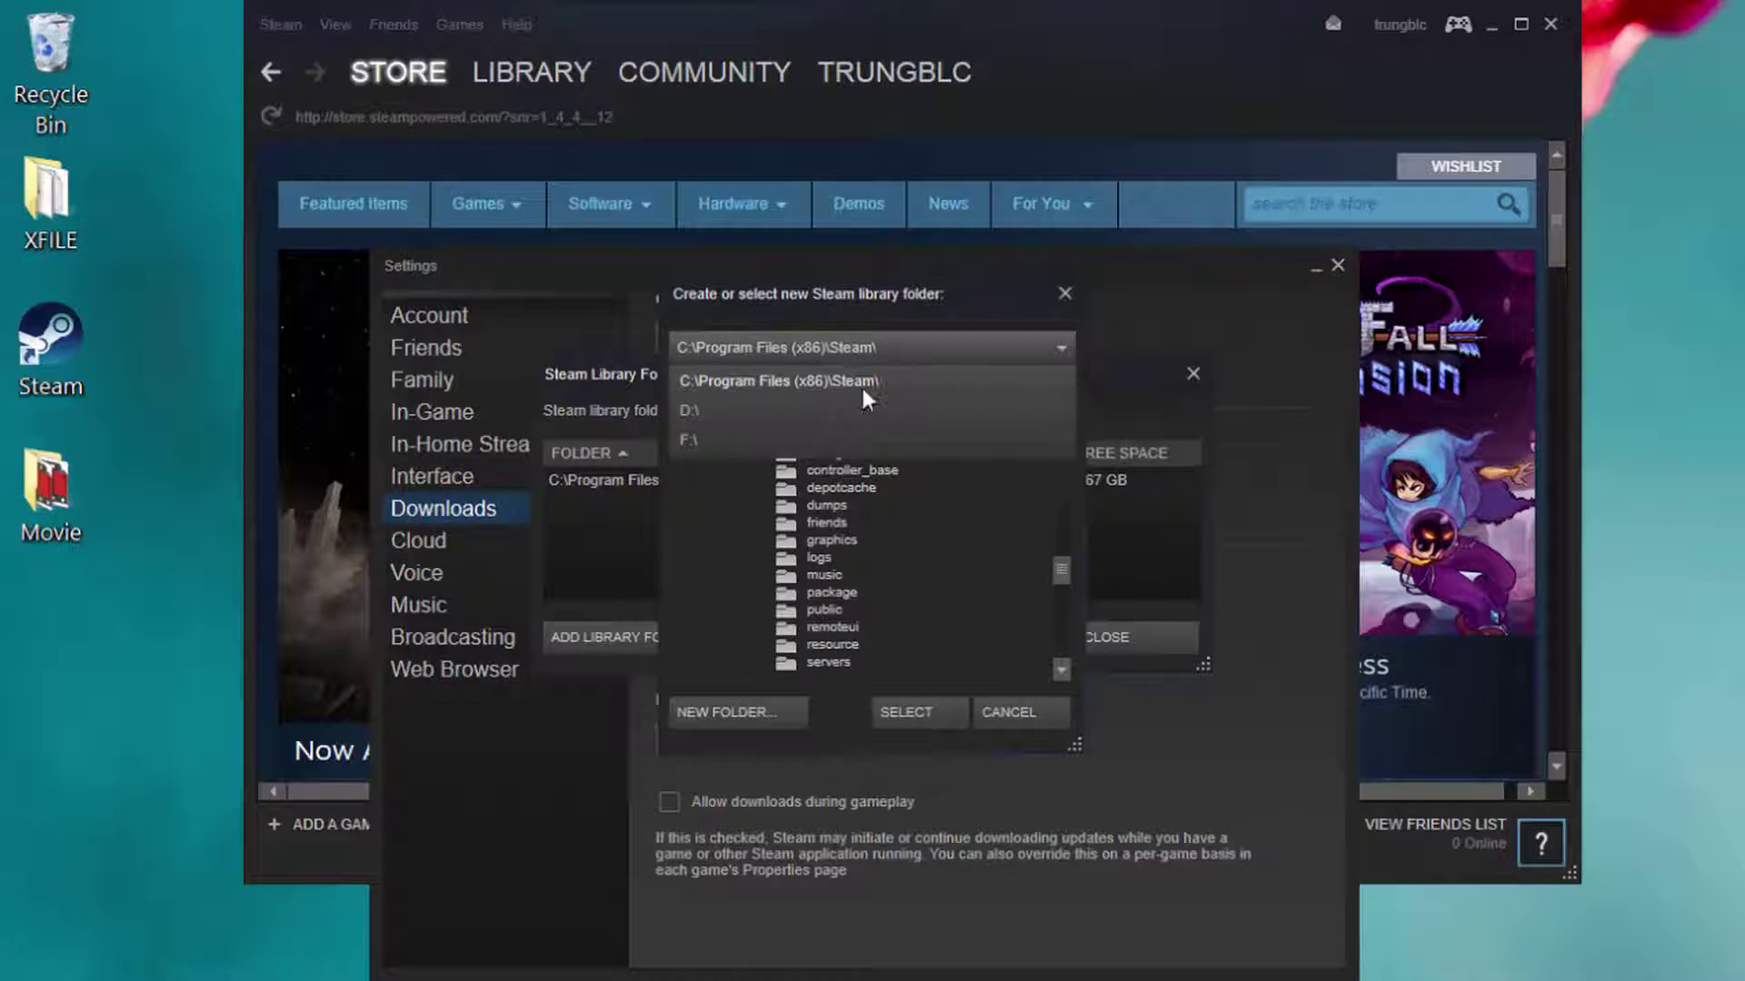
left_click(707, 441)
double_click(755, 538)
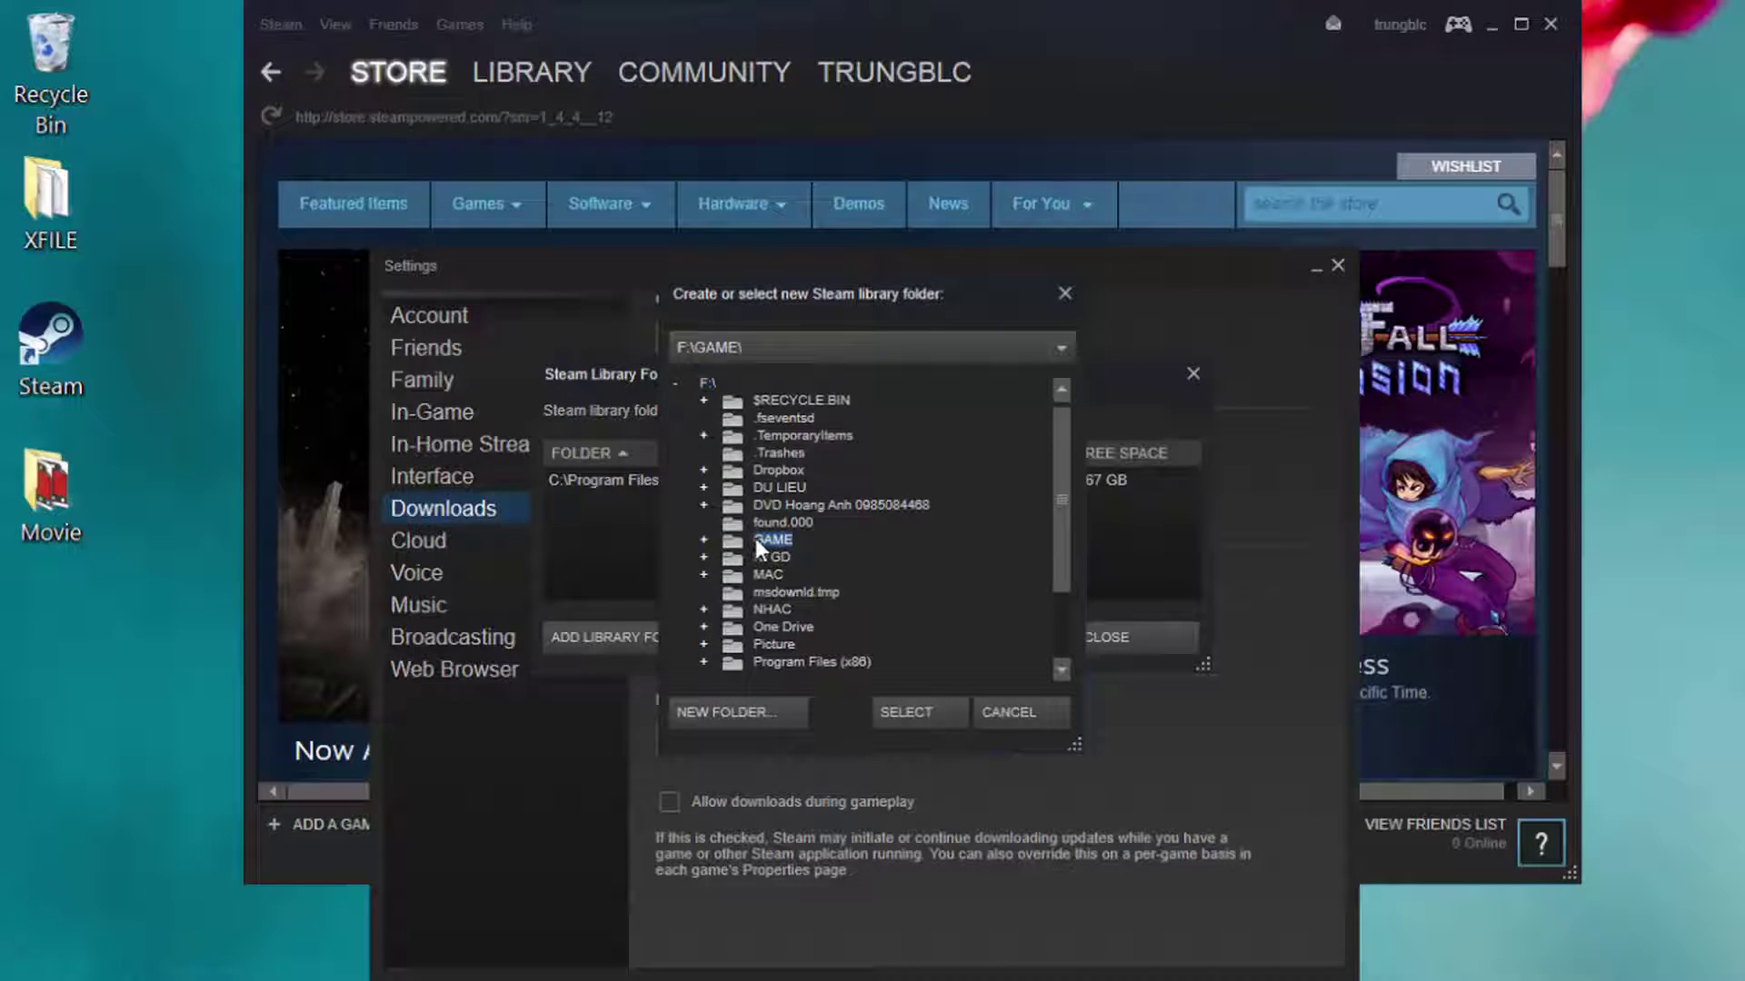
left_click(744, 712)
left_click(894, 558)
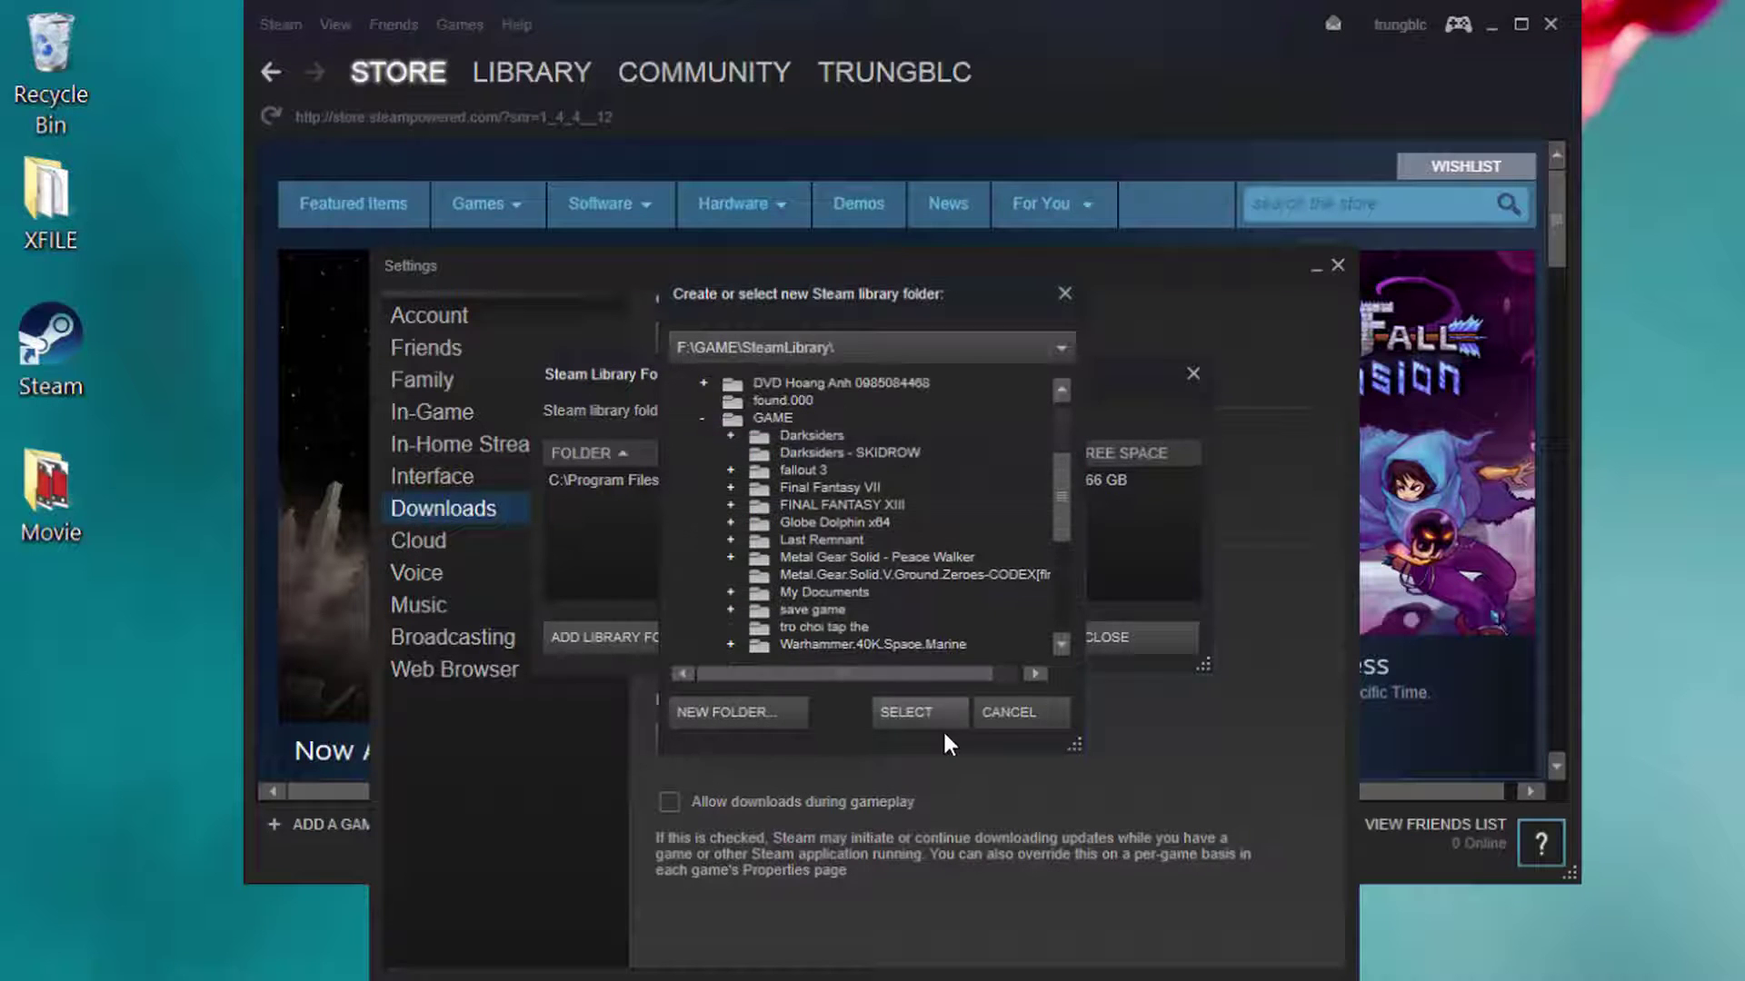
left_click(909, 712)
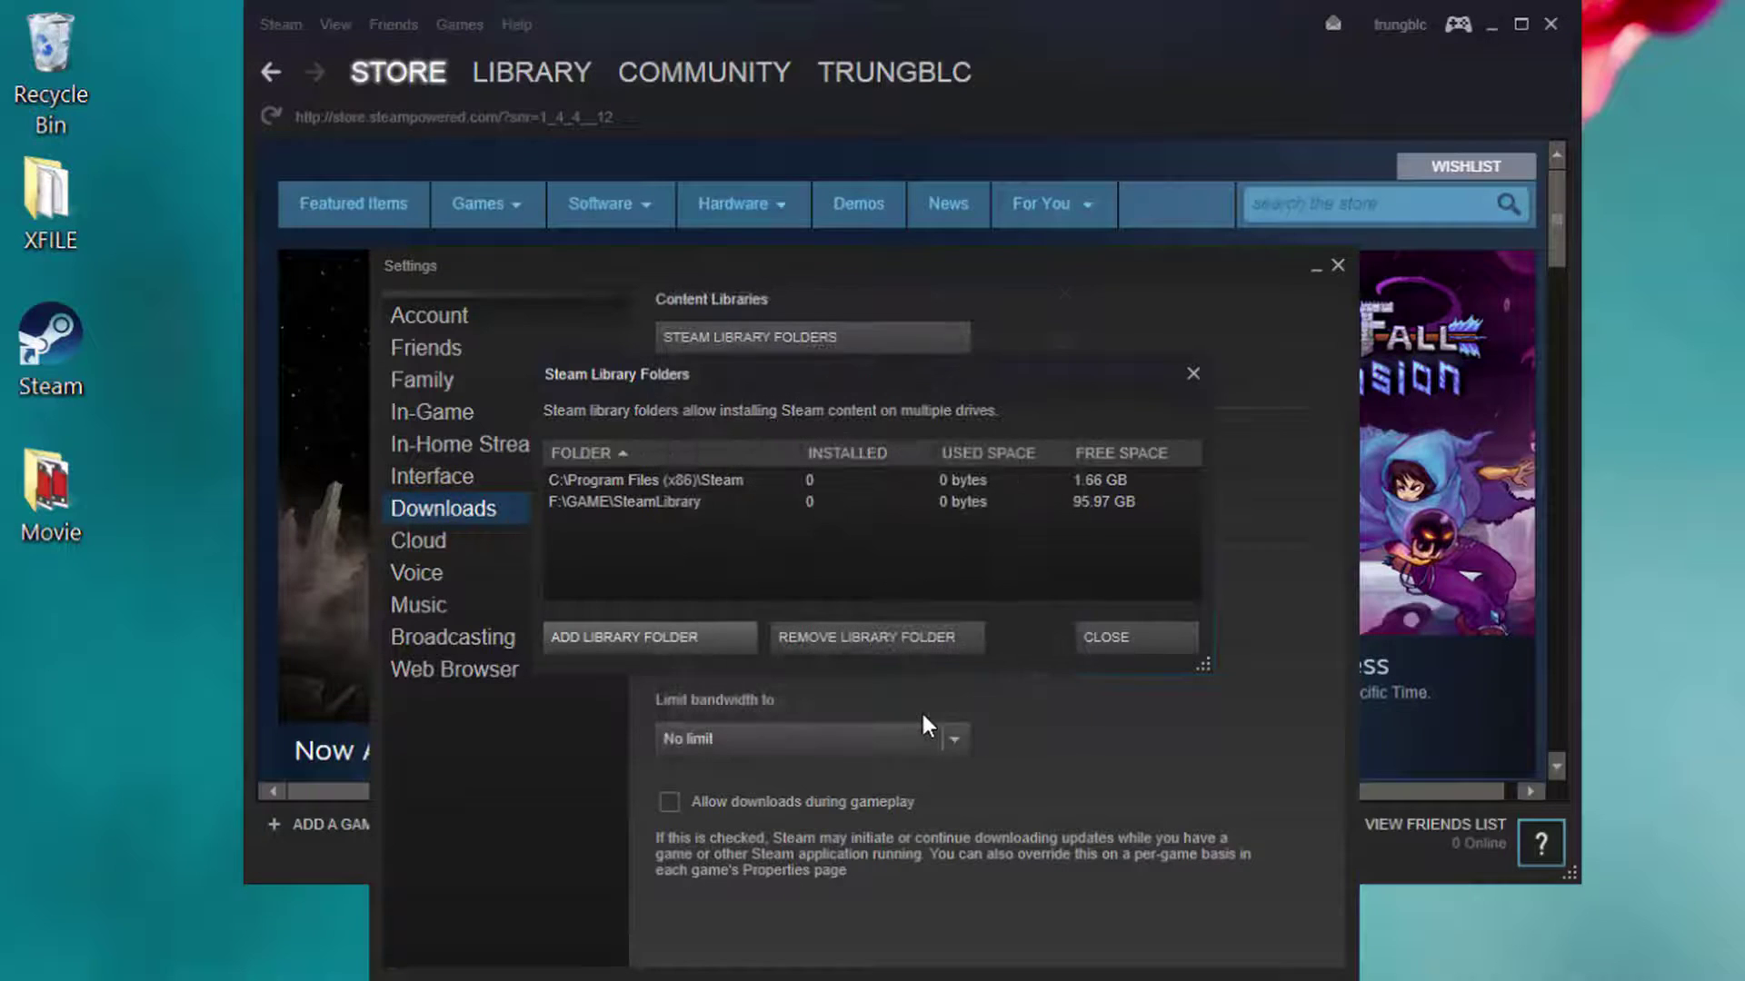
left_click(674, 502)
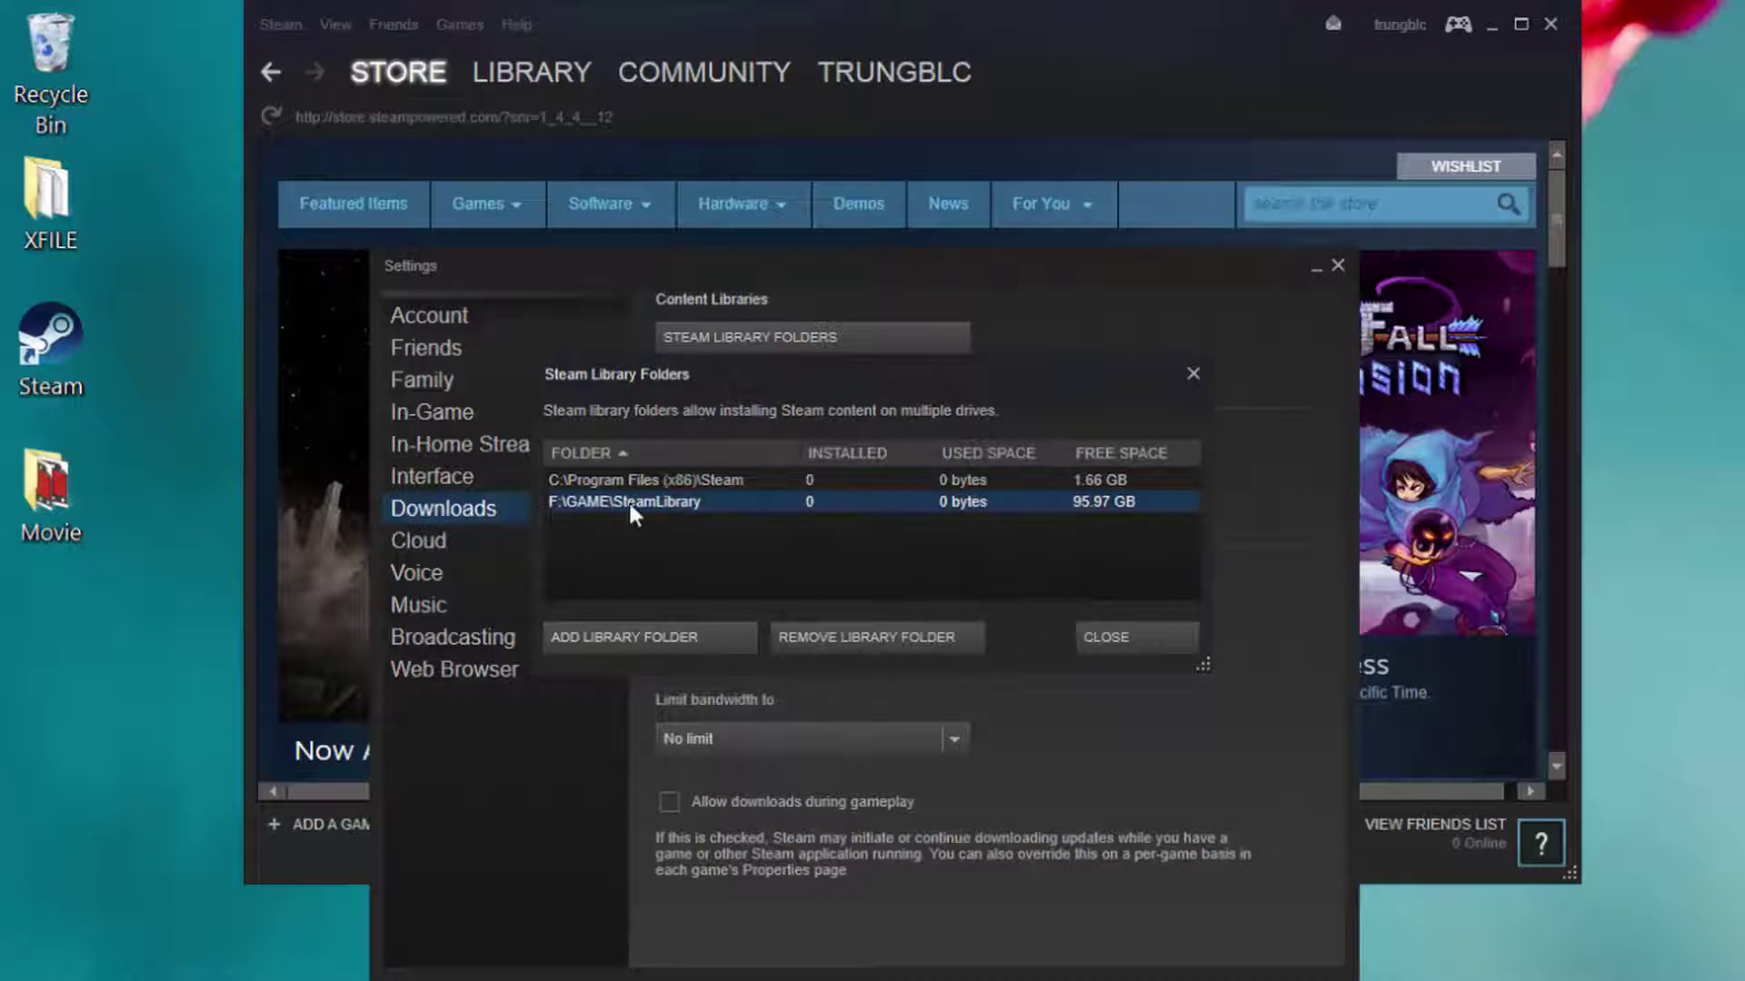
left_click(1120, 642)
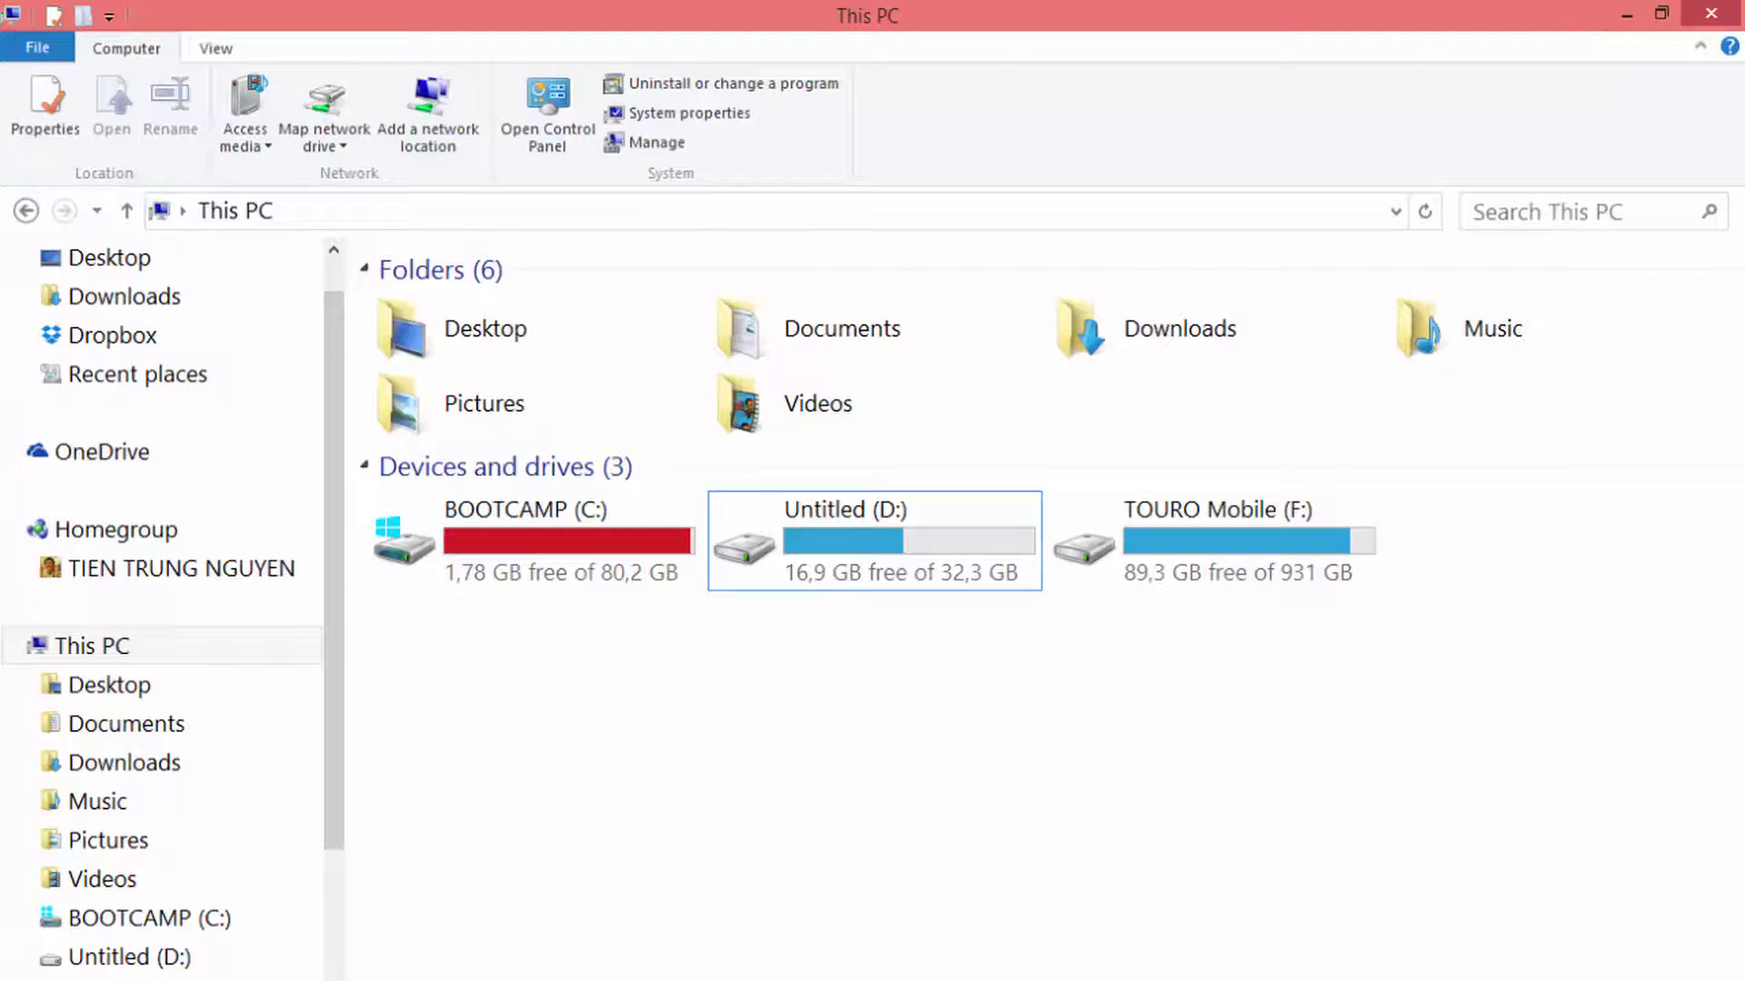
Step: Browse from BOOTCAMP (C:) through Program Files (x86)\Steam into the steamapps folder
left_click(454, 578)
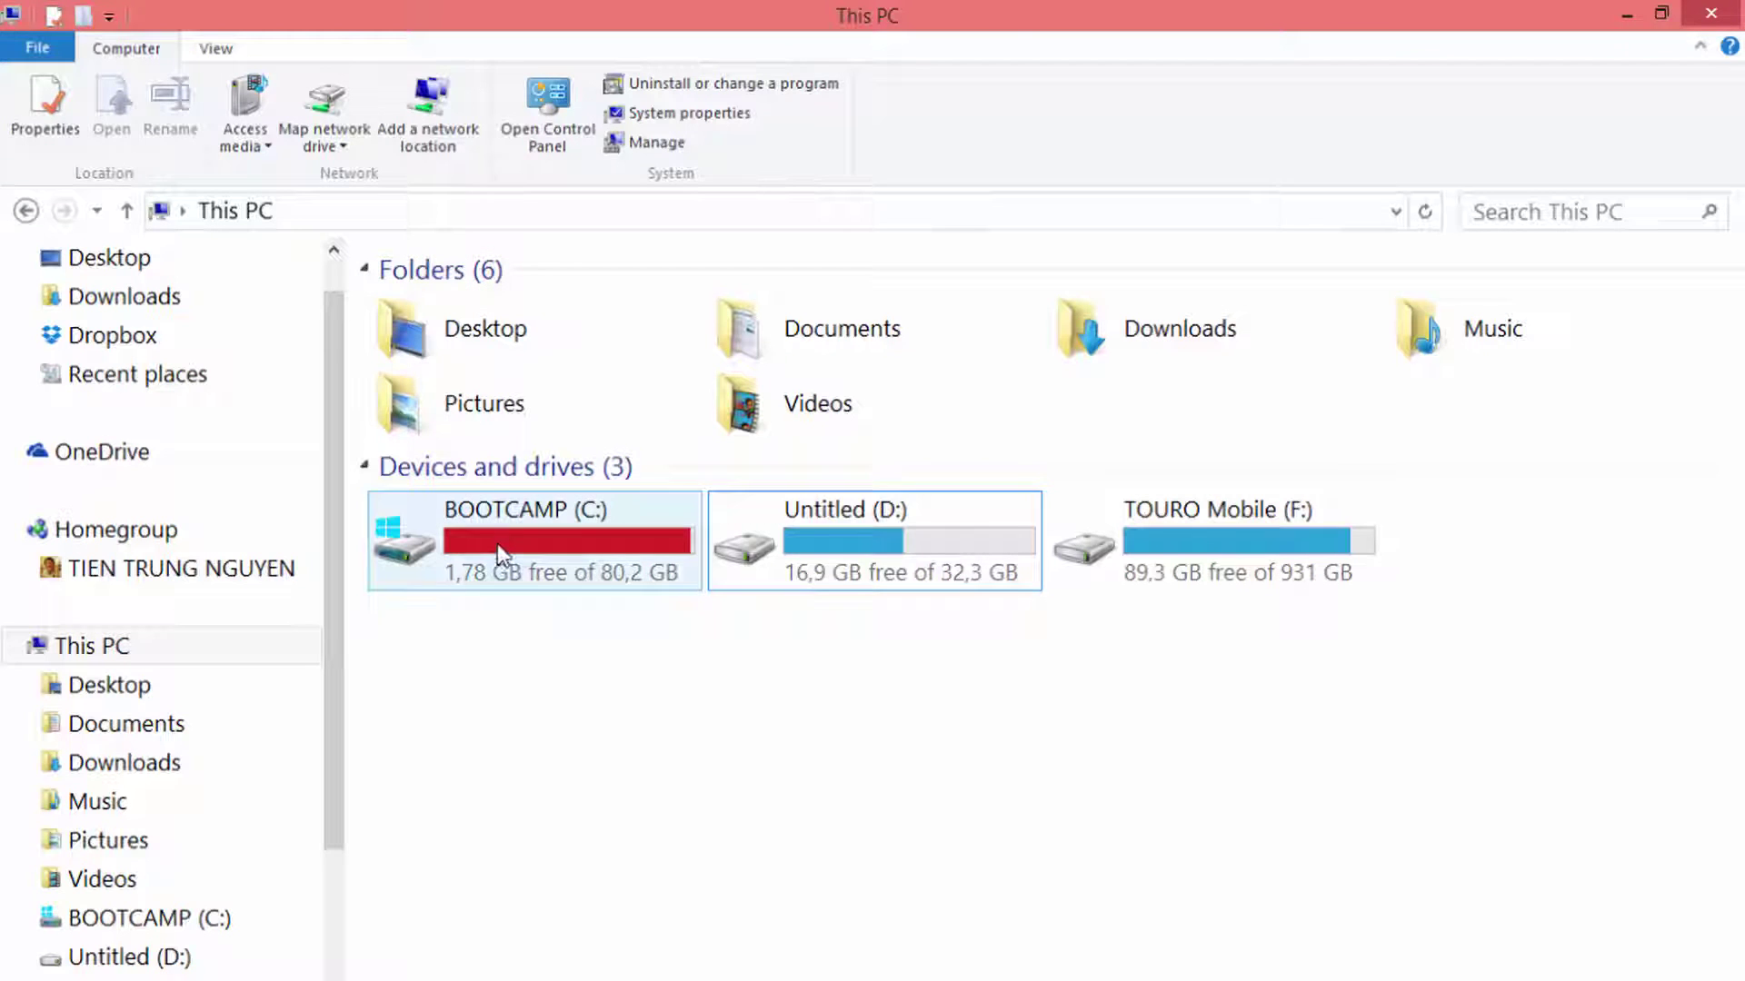
double_click(501, 550)
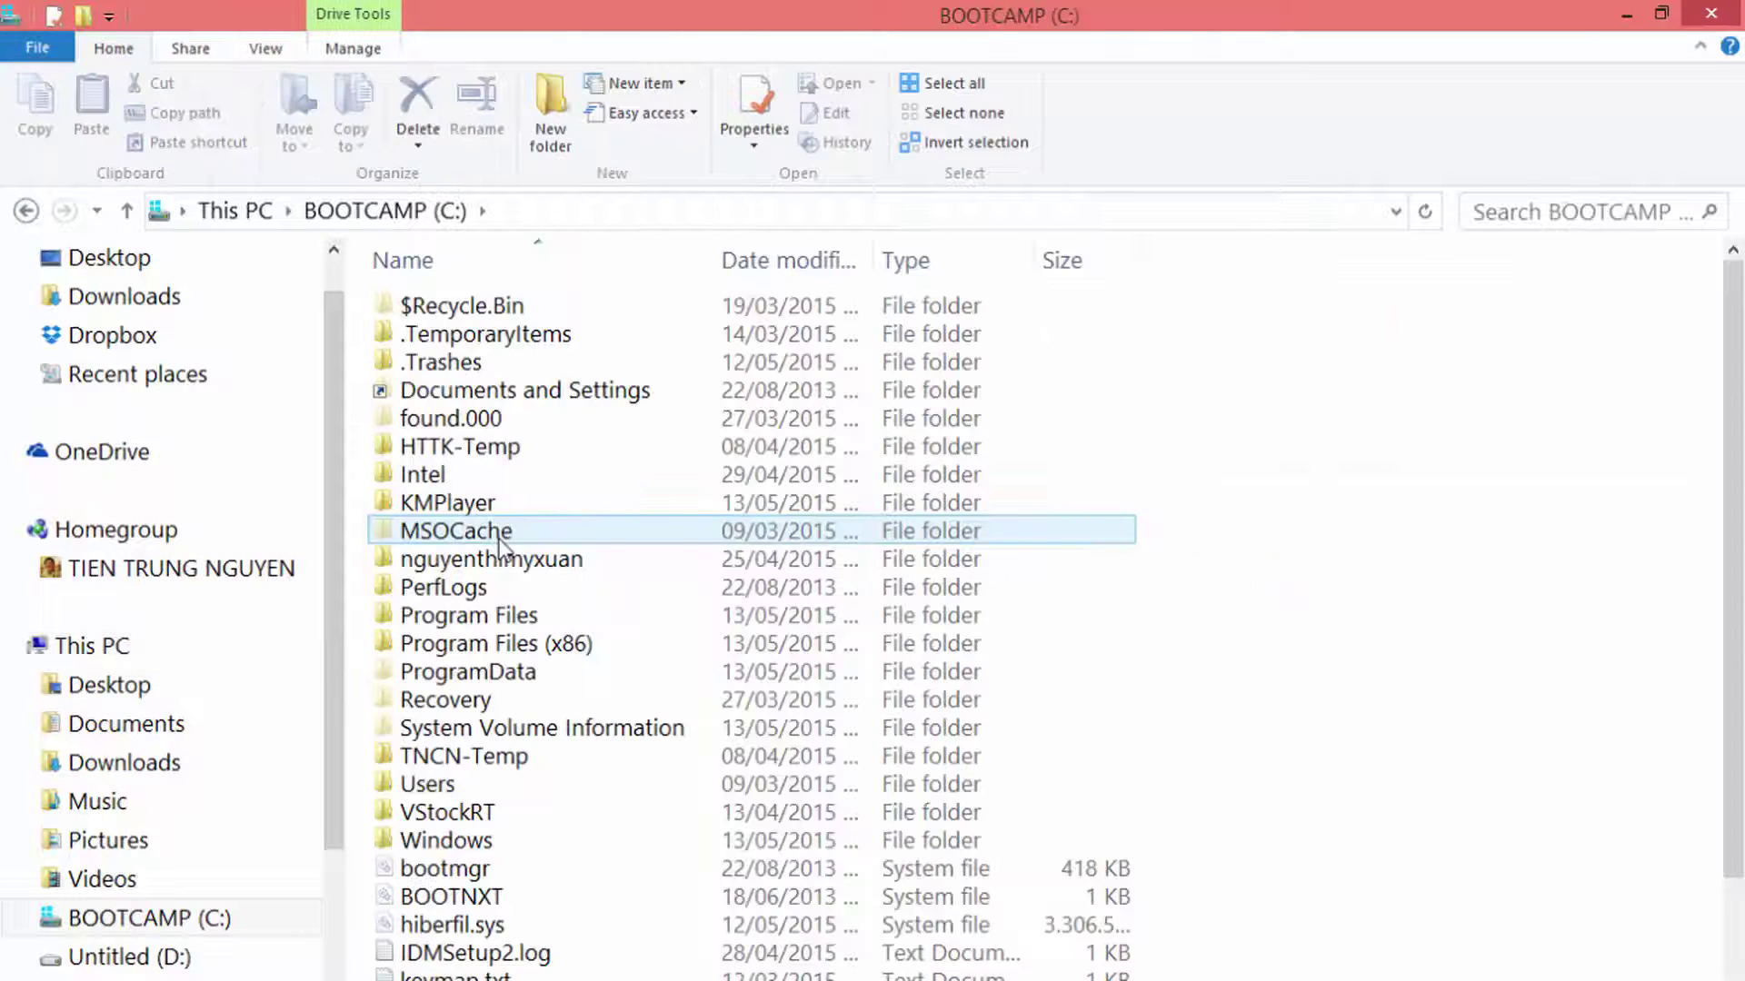
double_click(599, 652)
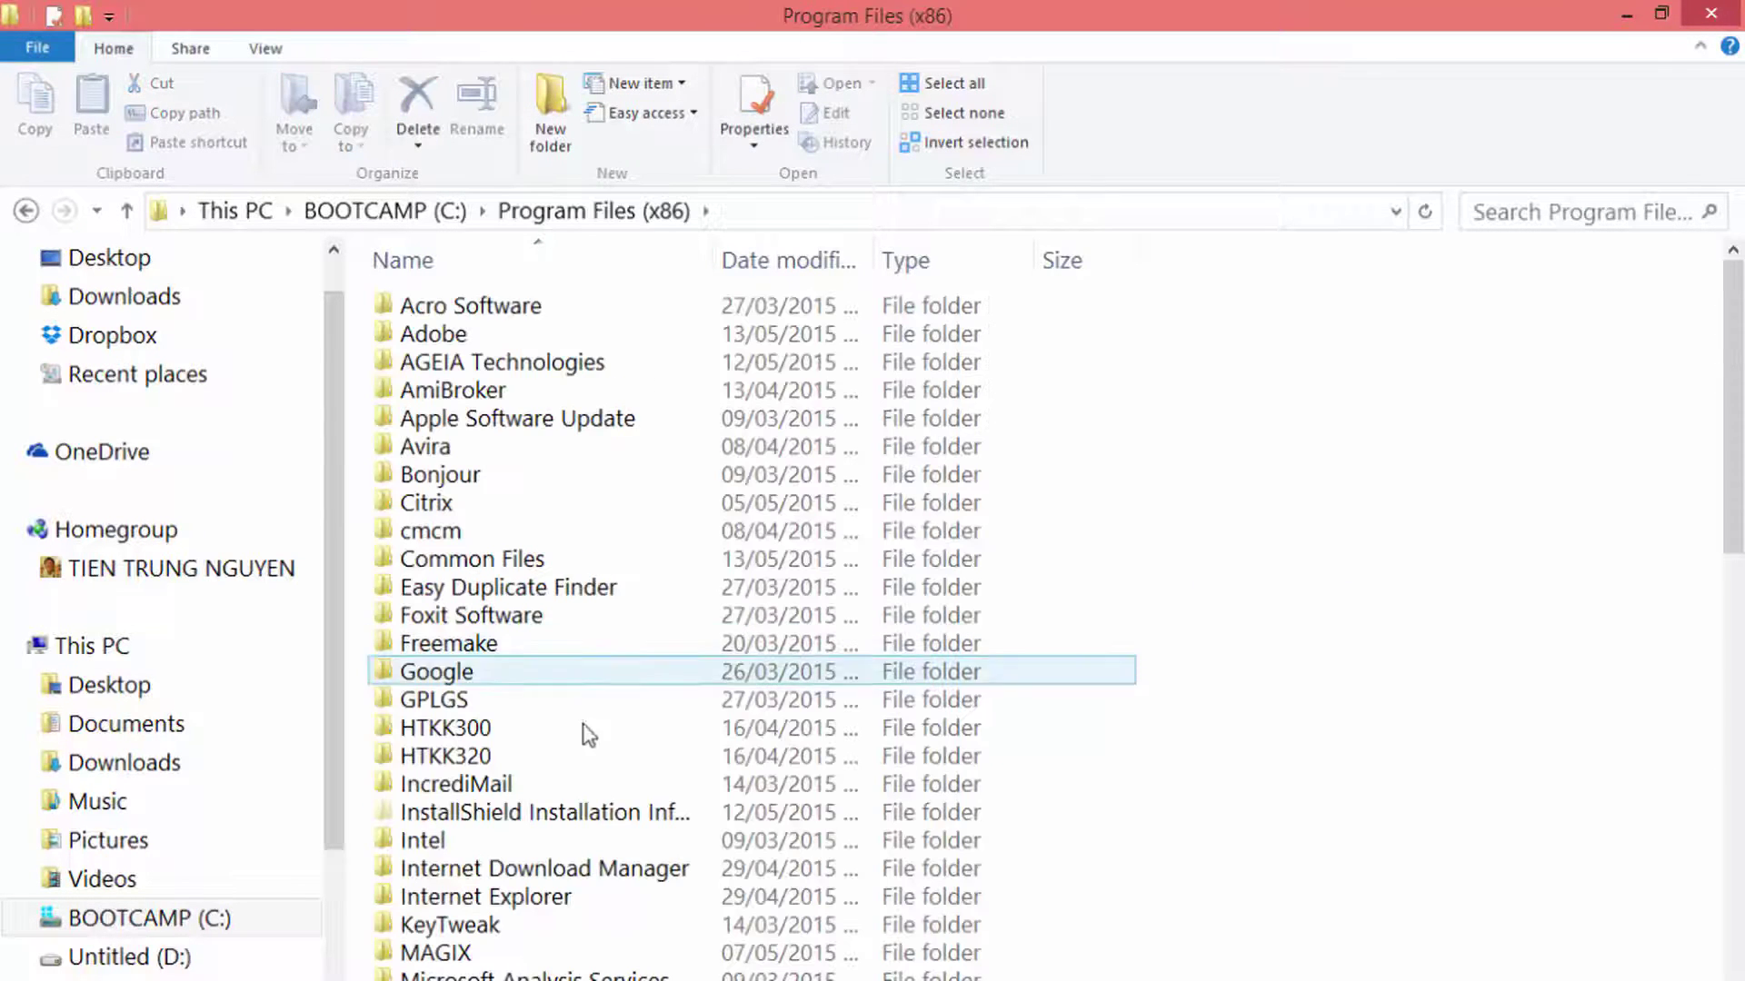
scroll(569, 763, "down", 2)
scroll(570, 765, "down", 6)
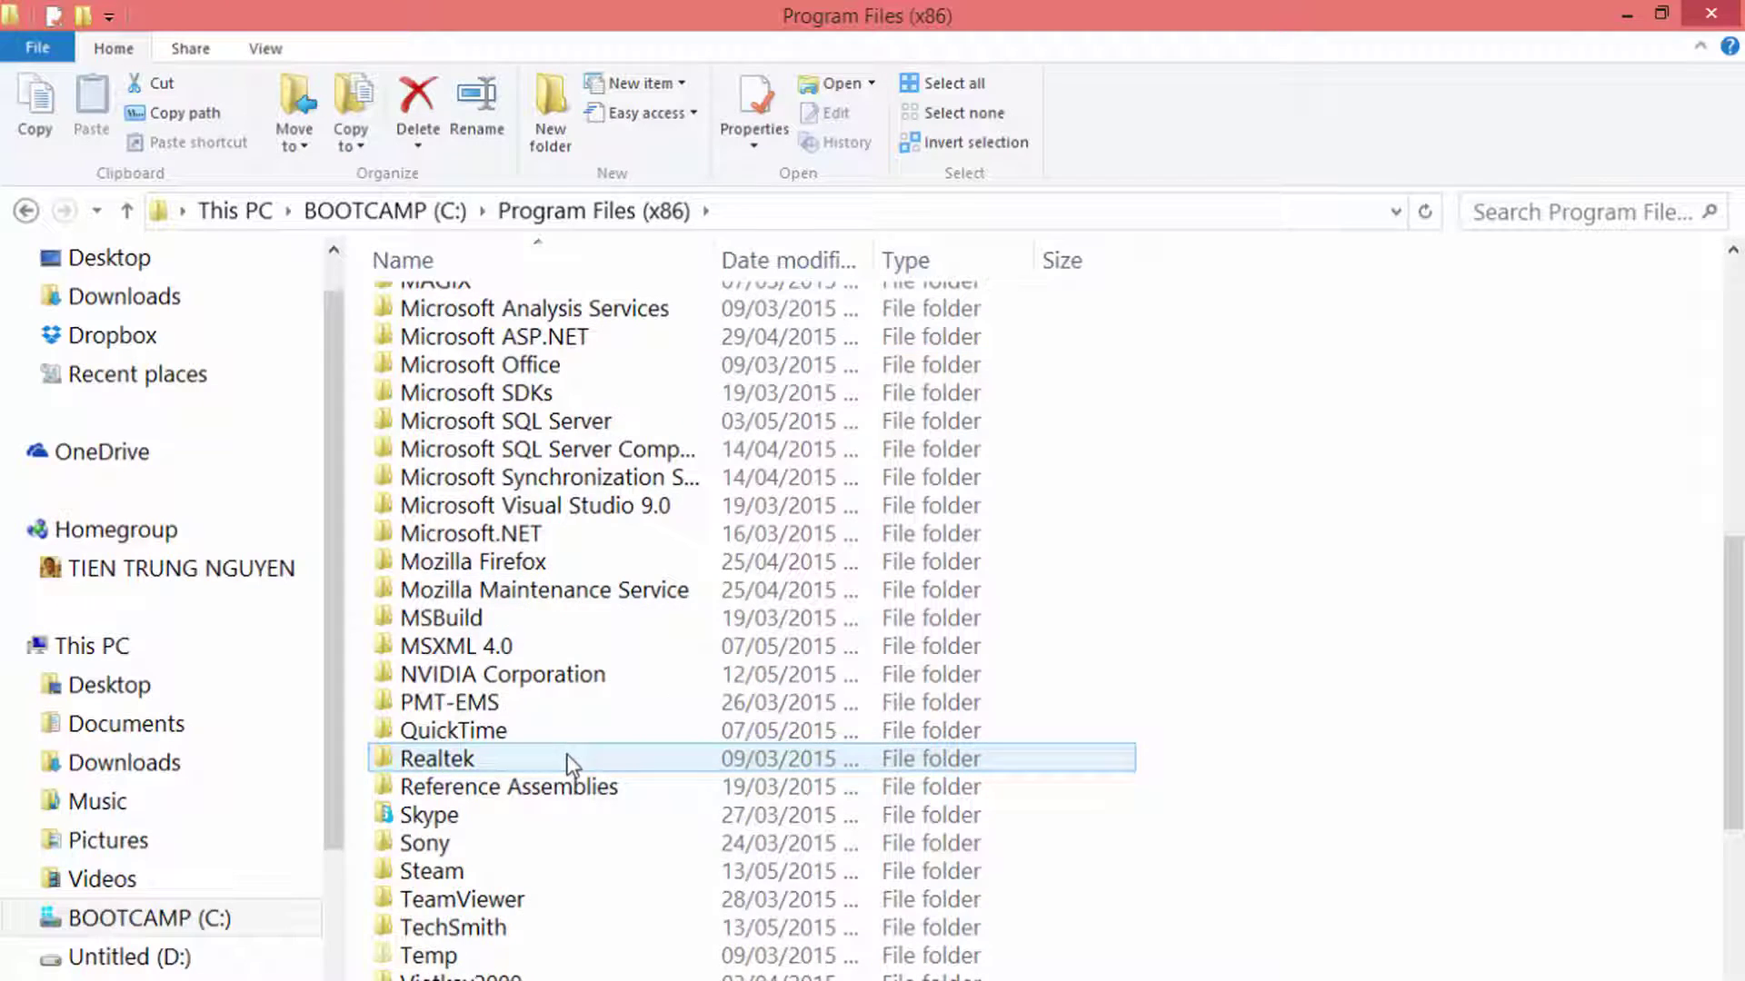
left_click(475, 867)
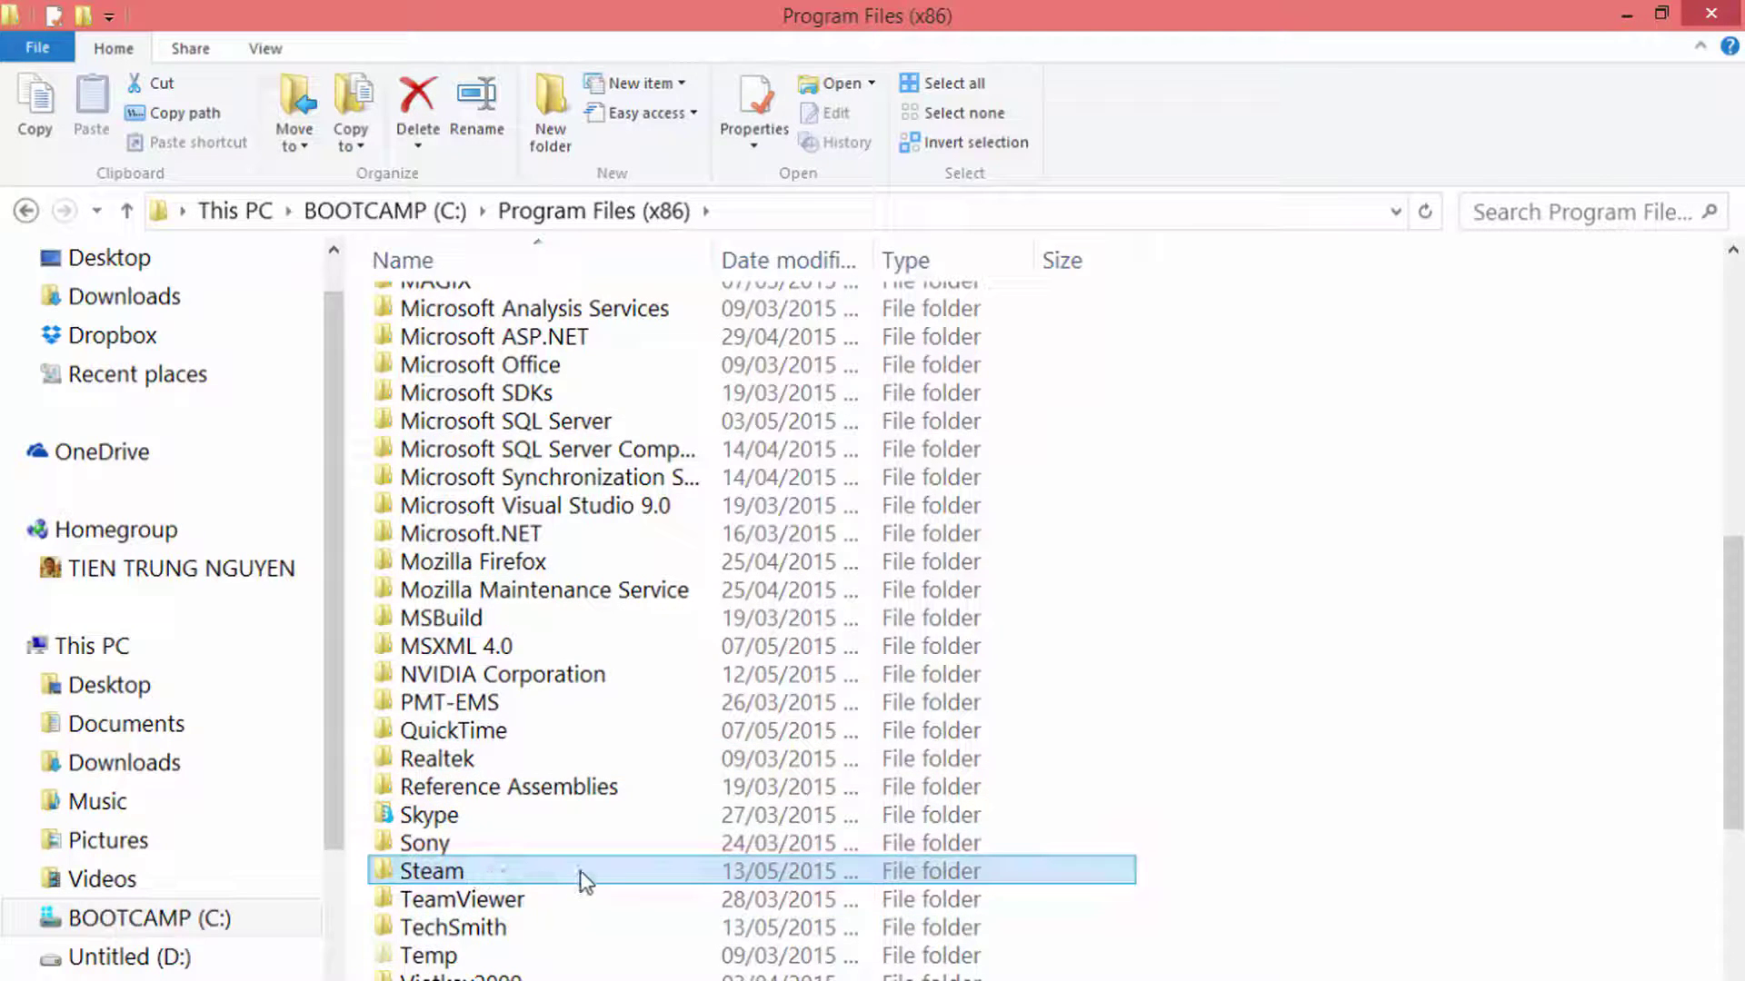
scroll(580, 870, "down", 2)
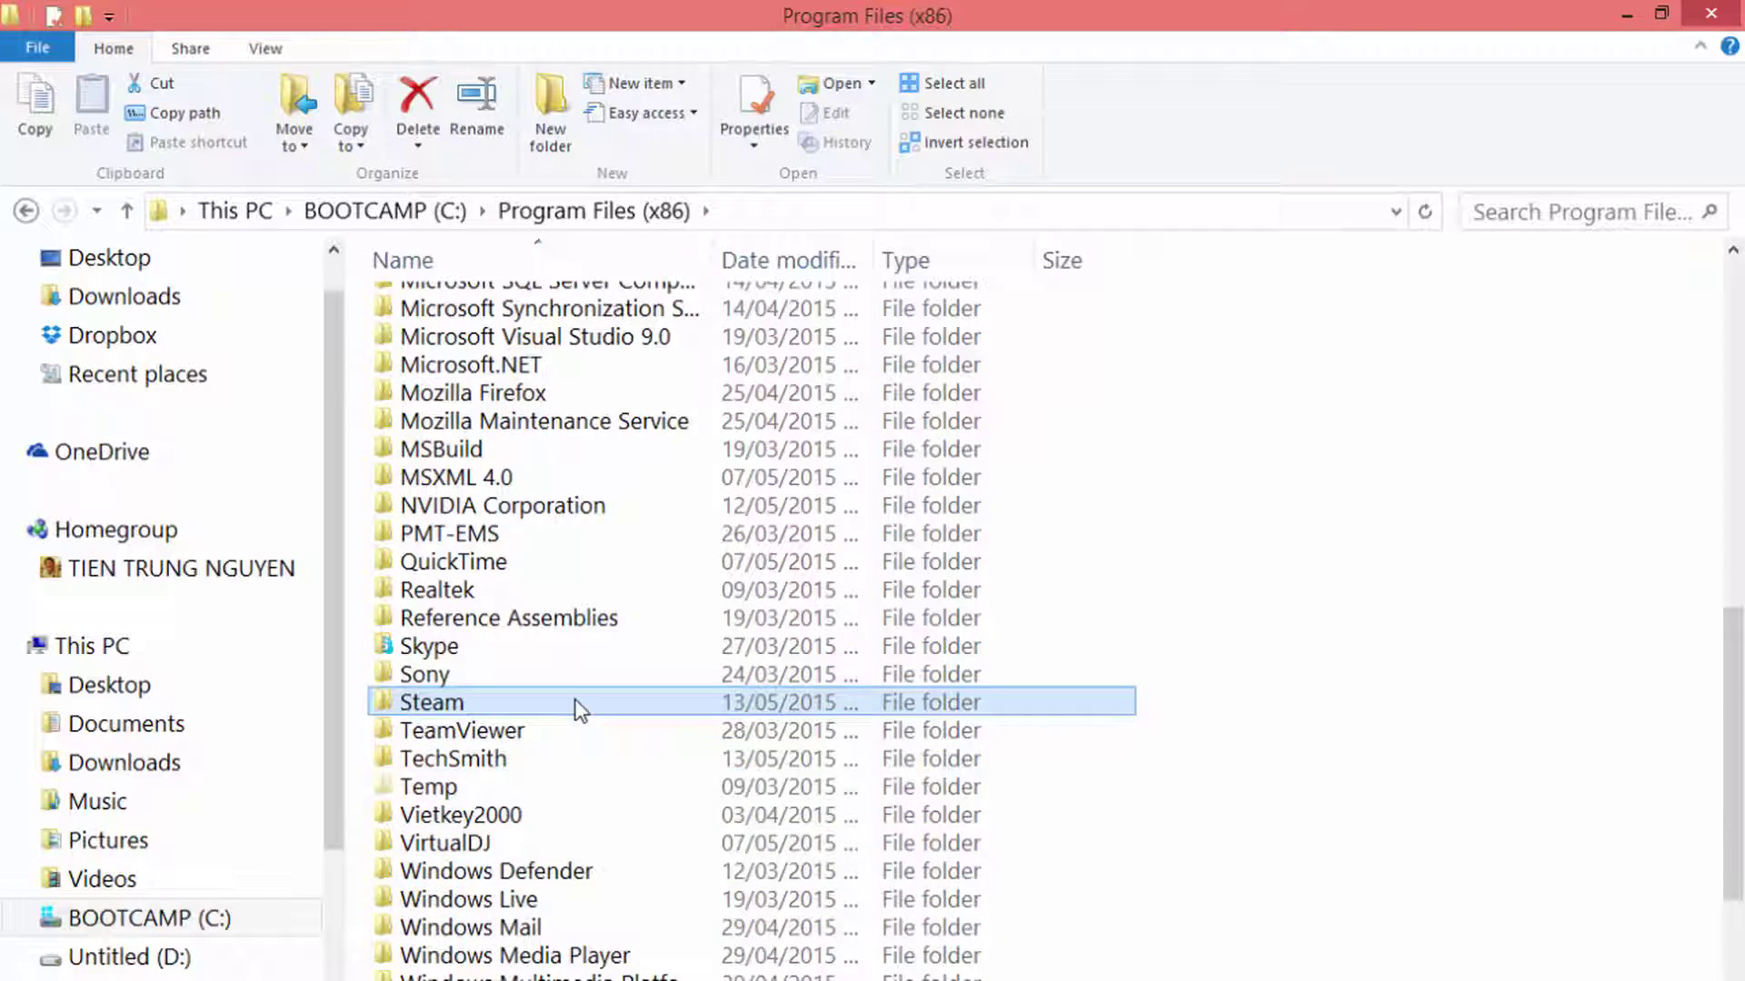
double_click(578, 704)
scroll(577, 763, "down", 2)
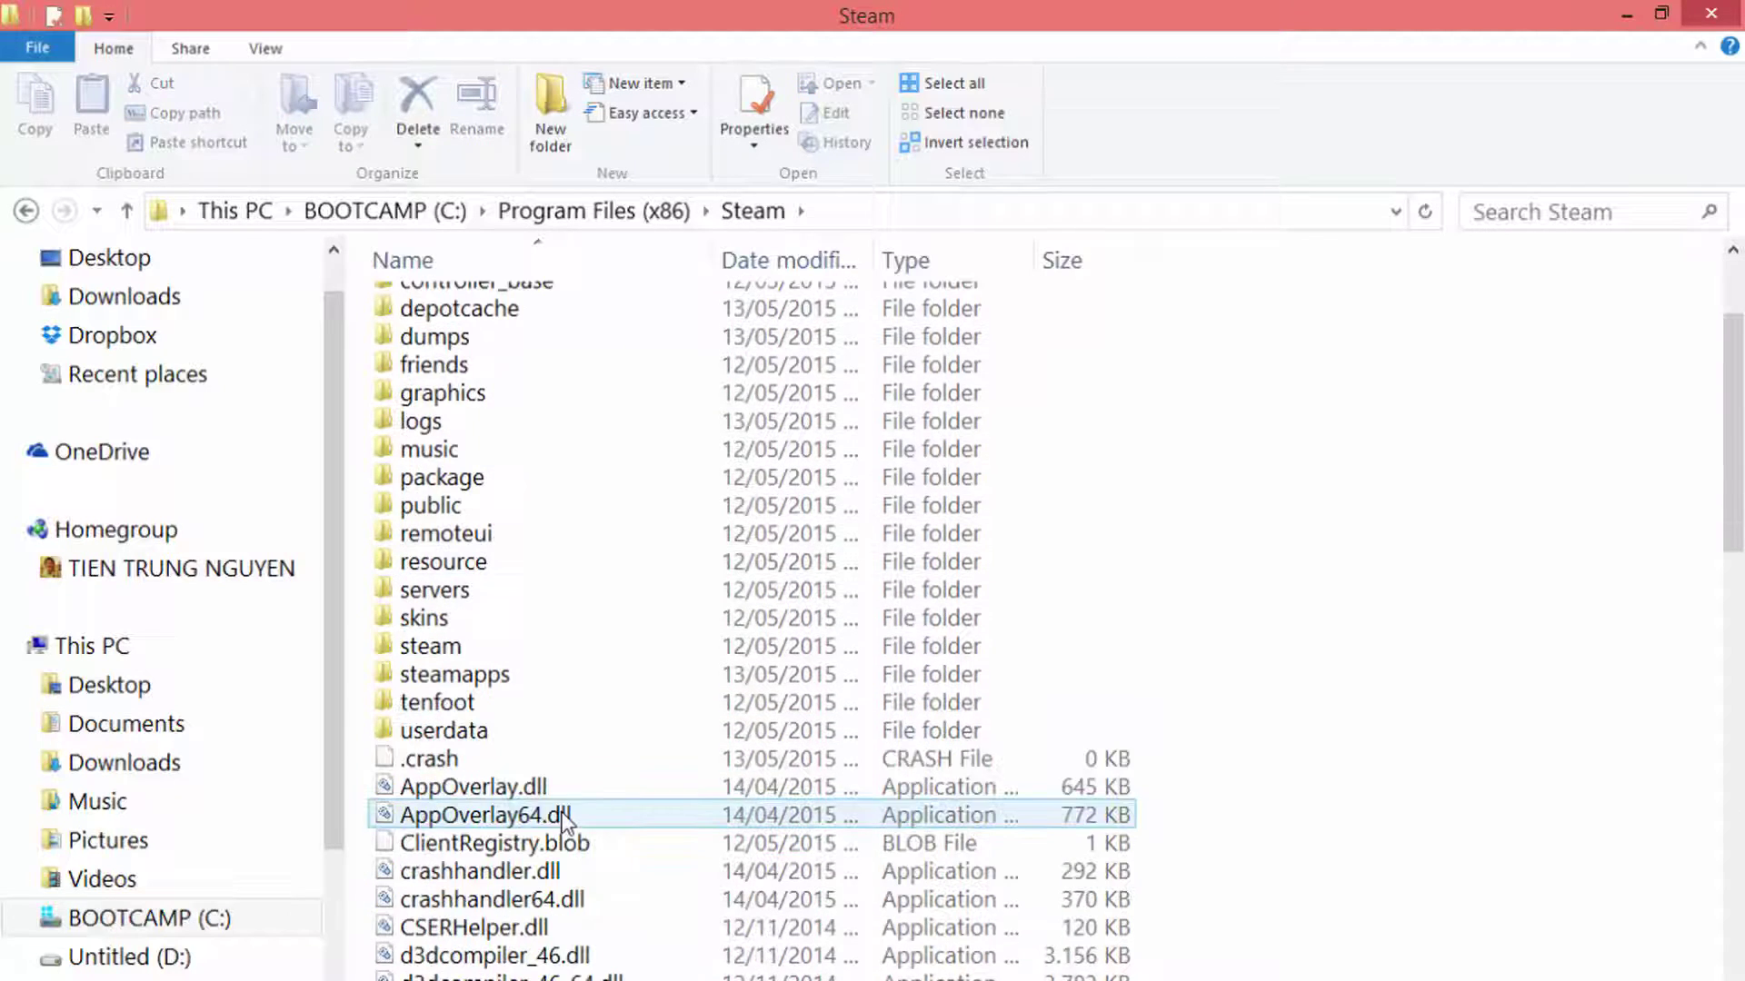
double_click(536, 680)
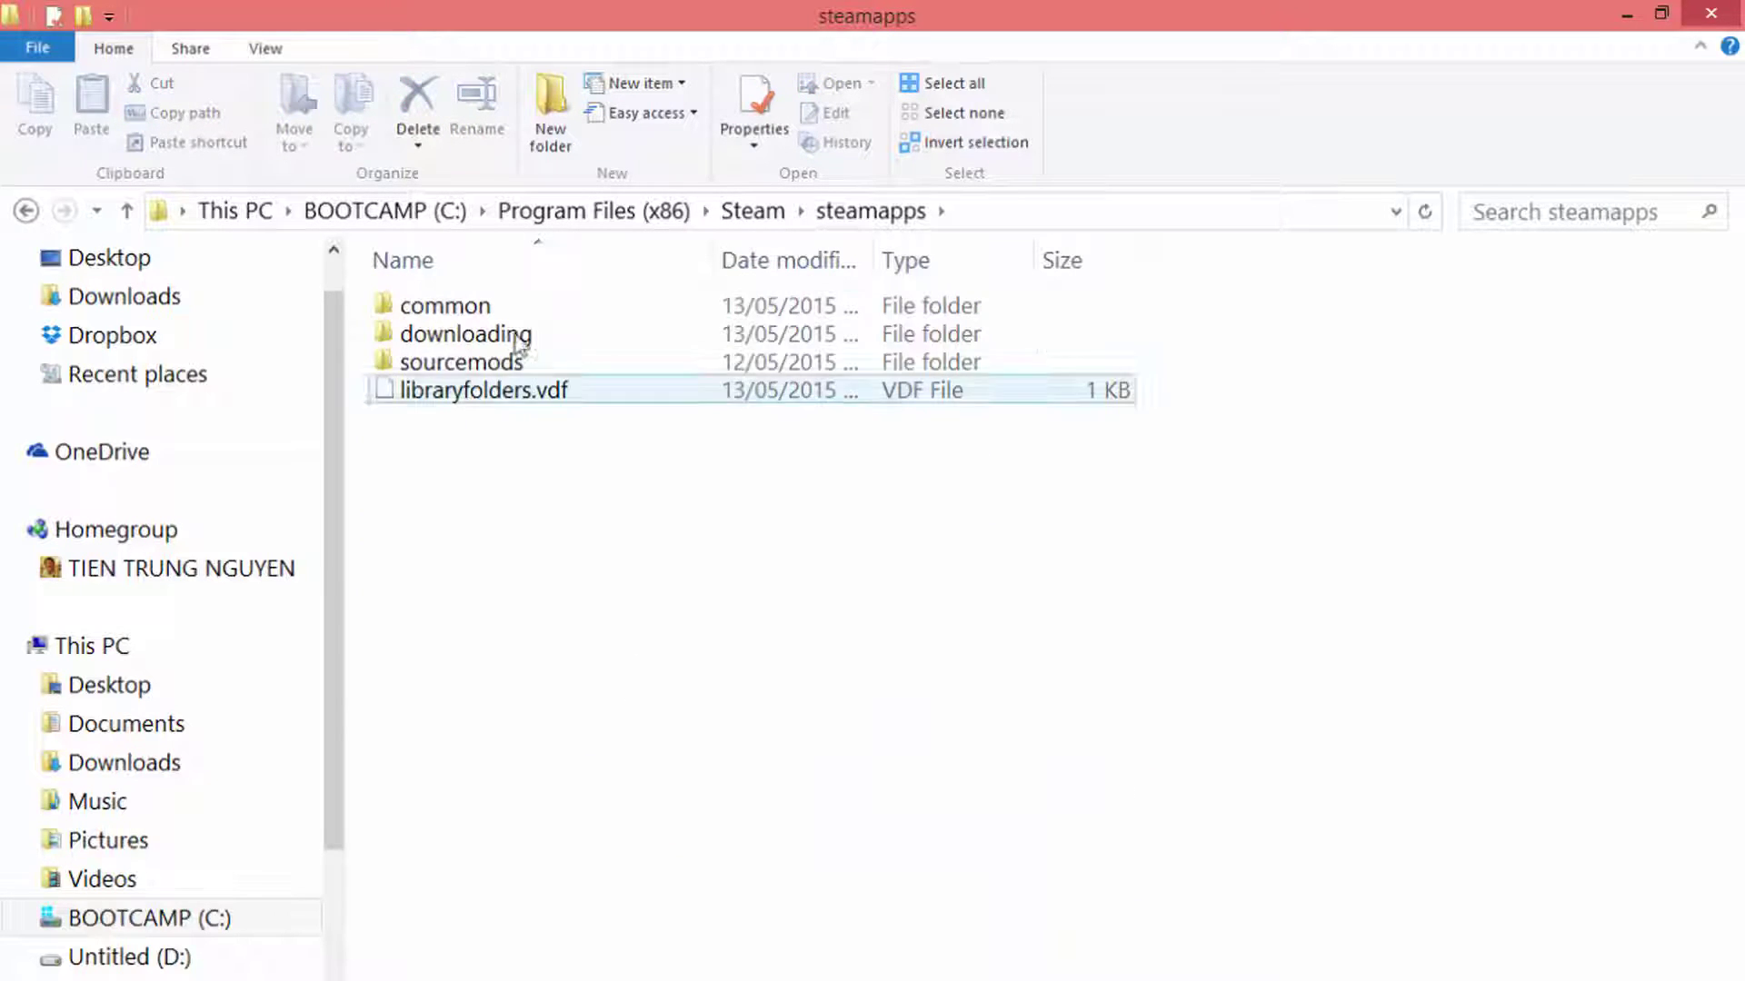
Step: Cut the Marvel Heroes folder from Steam's steamapps\common folder
double_click(584, 309)
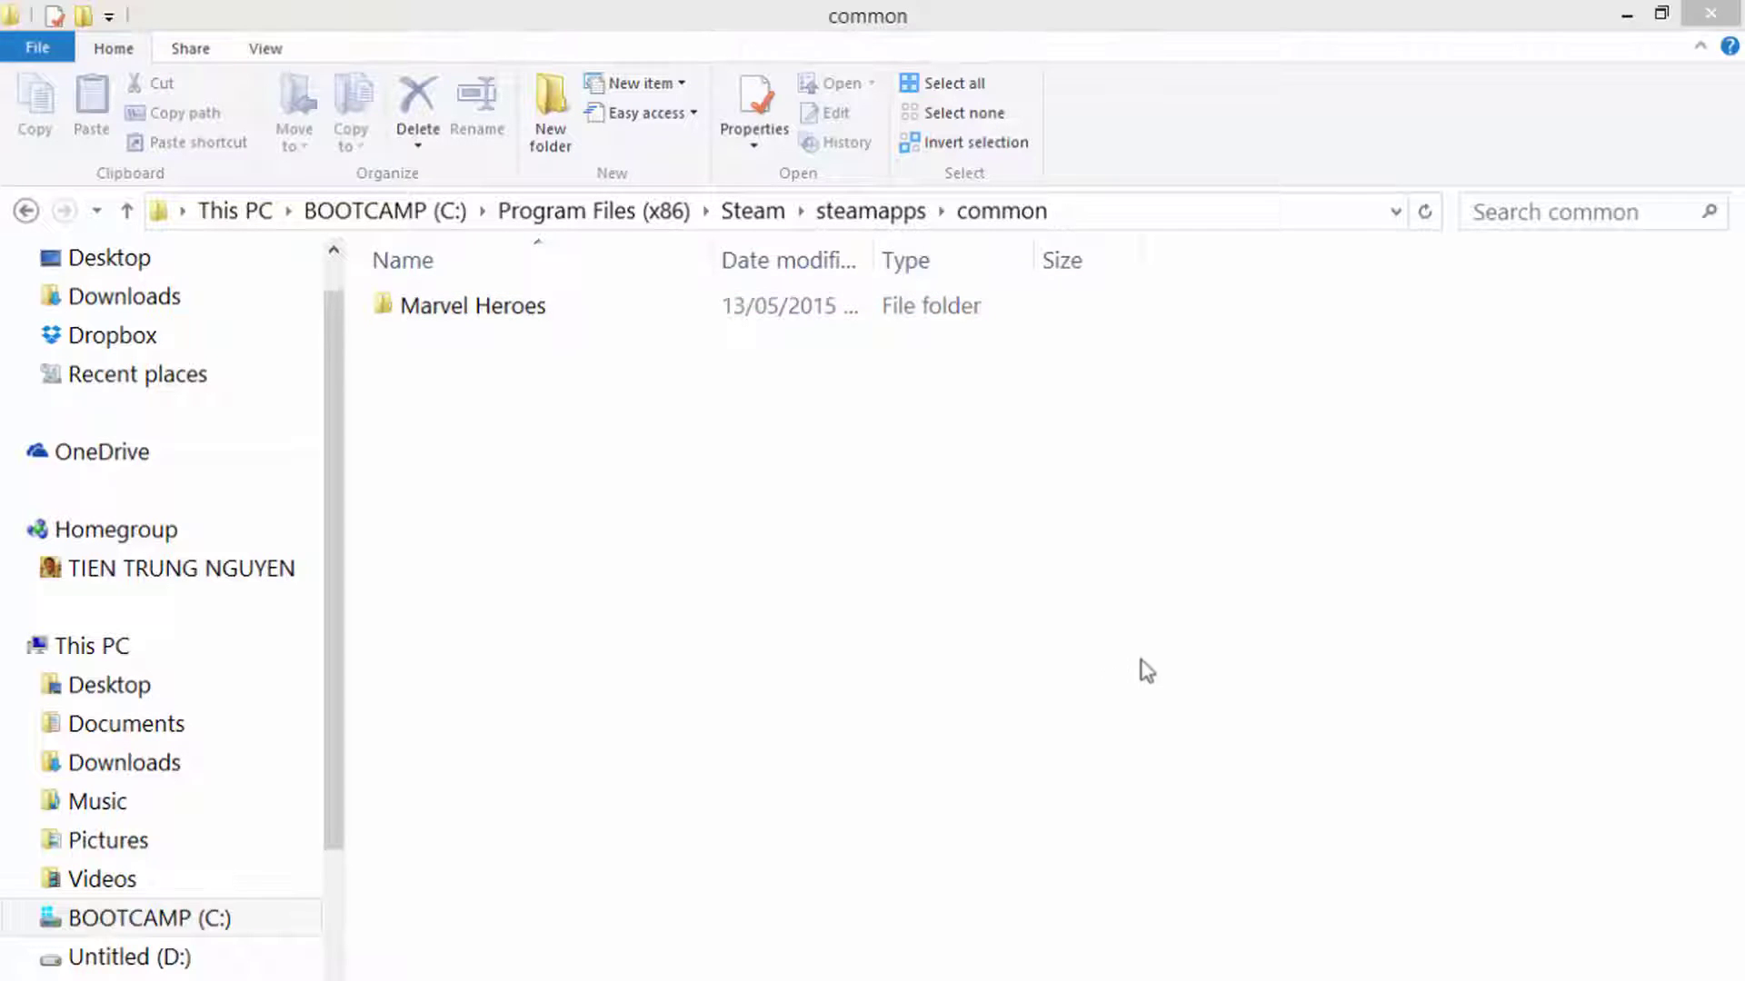
left_click(474, 307)
right_click(474, 307)
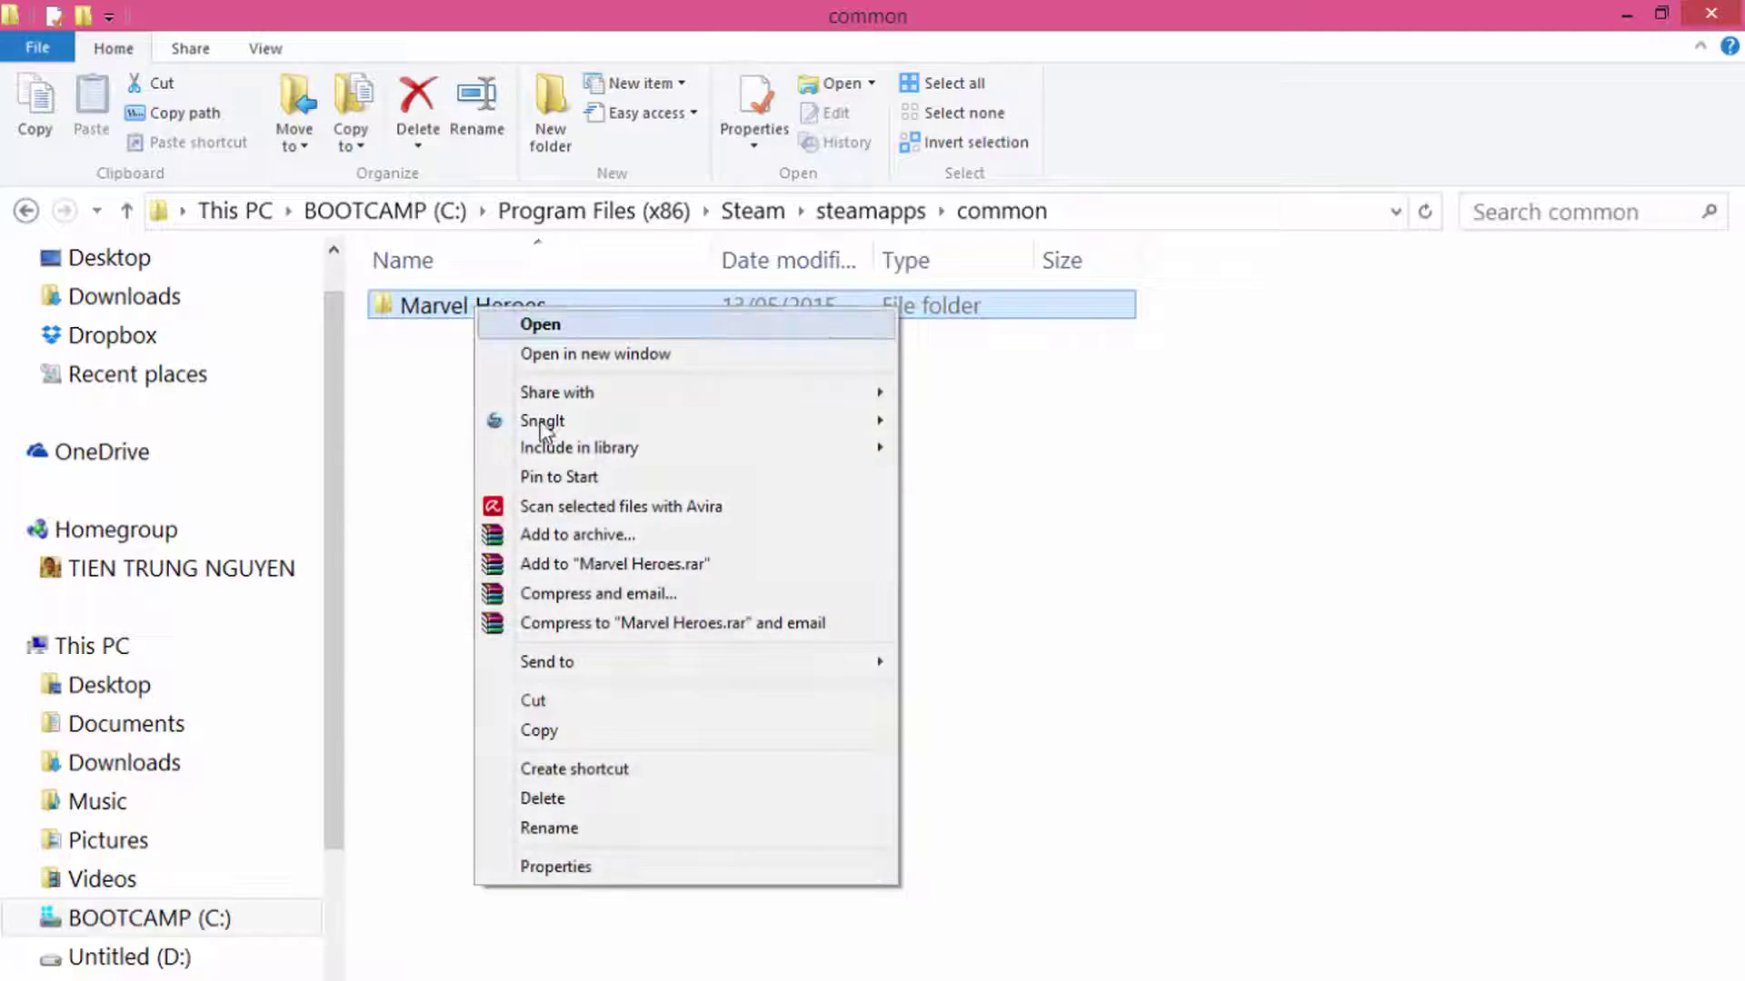
left_click(536, 701)
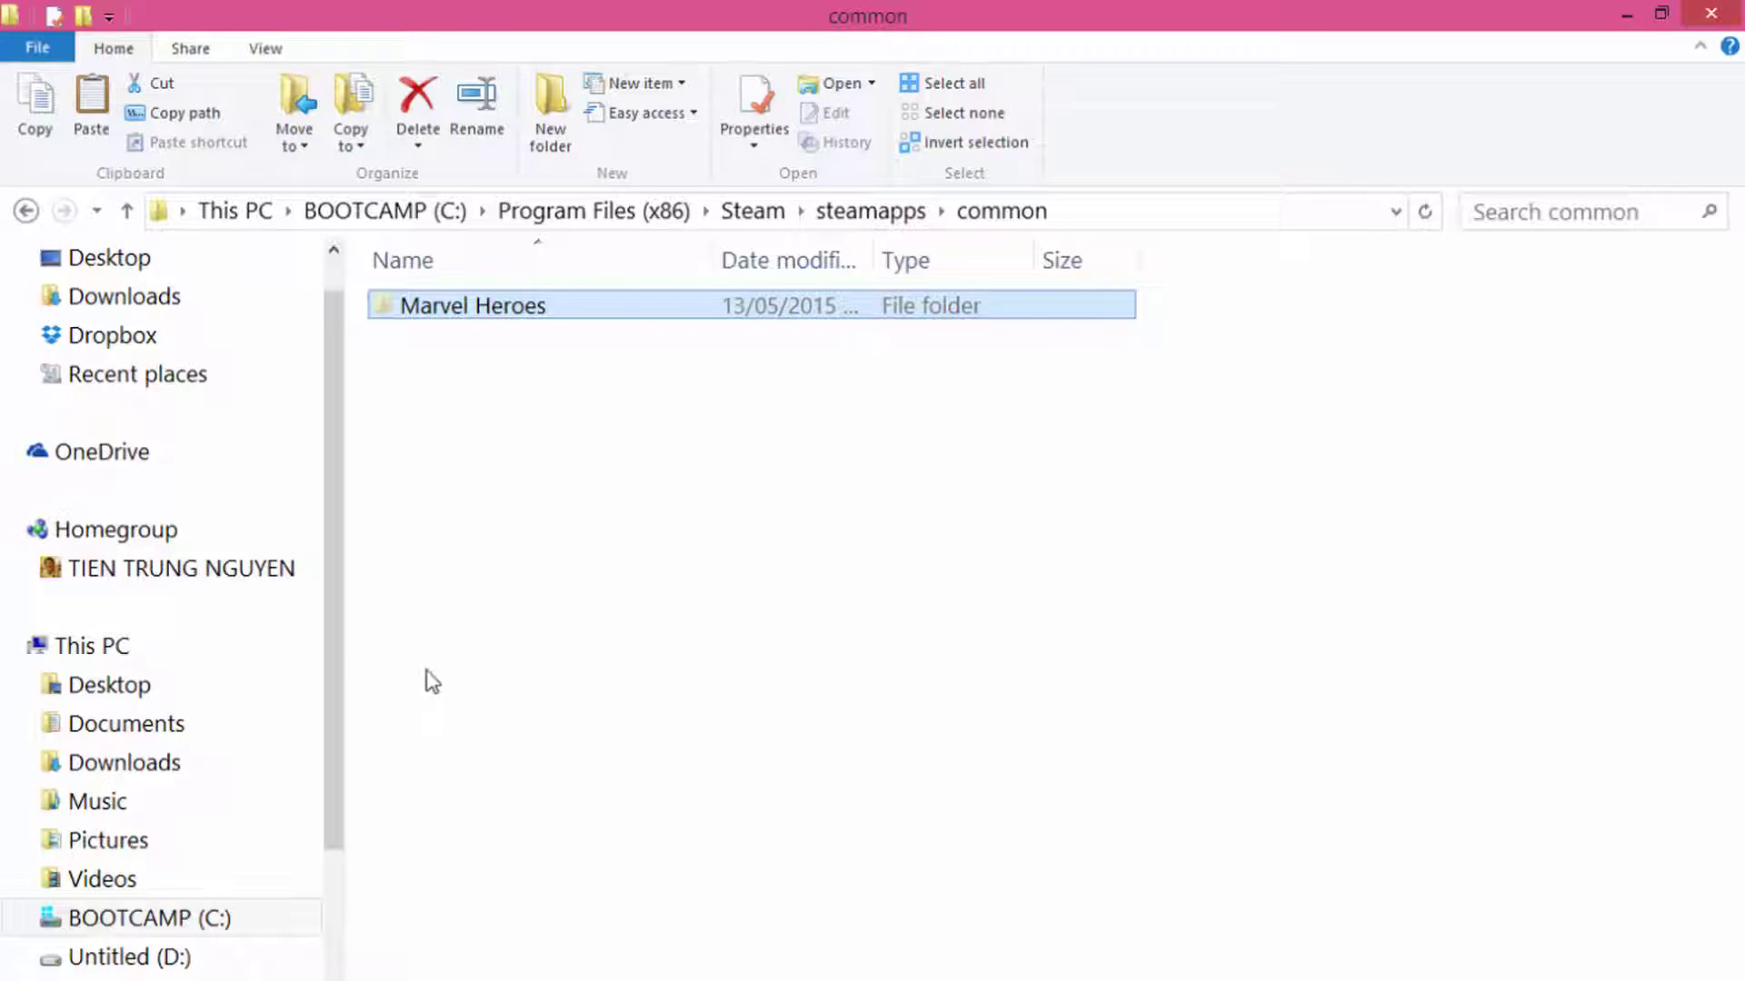
Step: Go to F:\GAME\SteamLibrary\steamapps on the TOURO Mobile drive
scroll(335, 718, "down", 1)
scroll(334, 718, "down", 1)
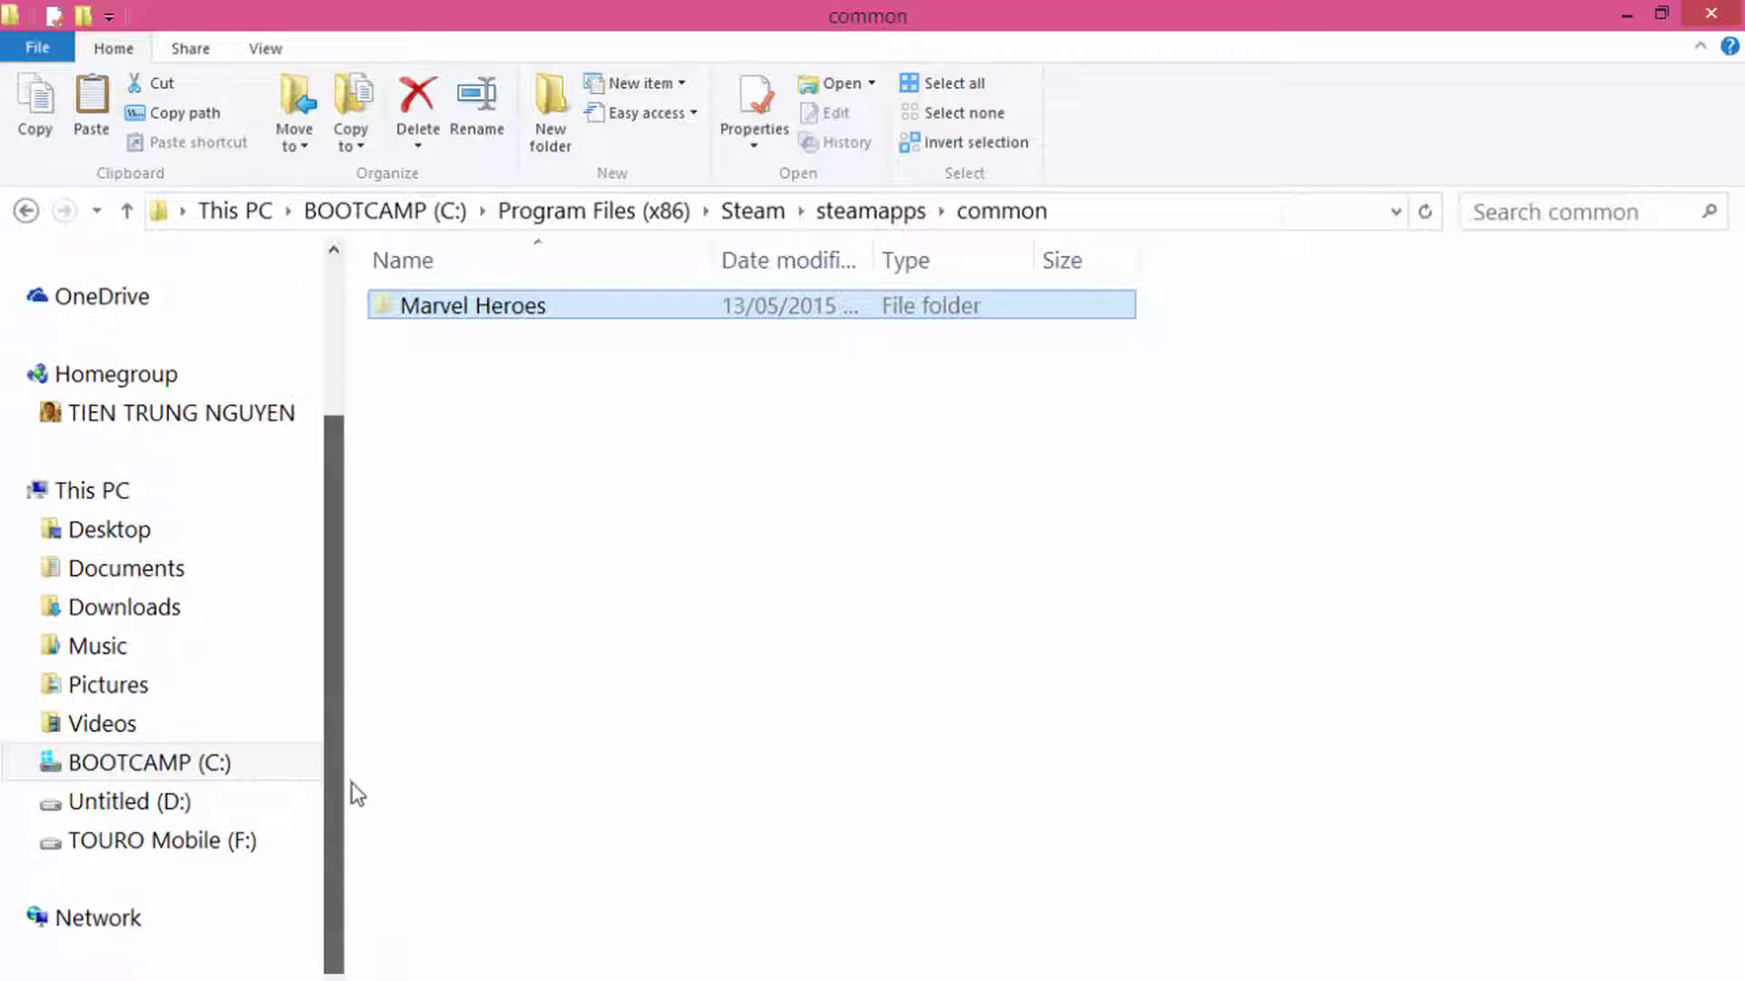
left_click(204, 842)
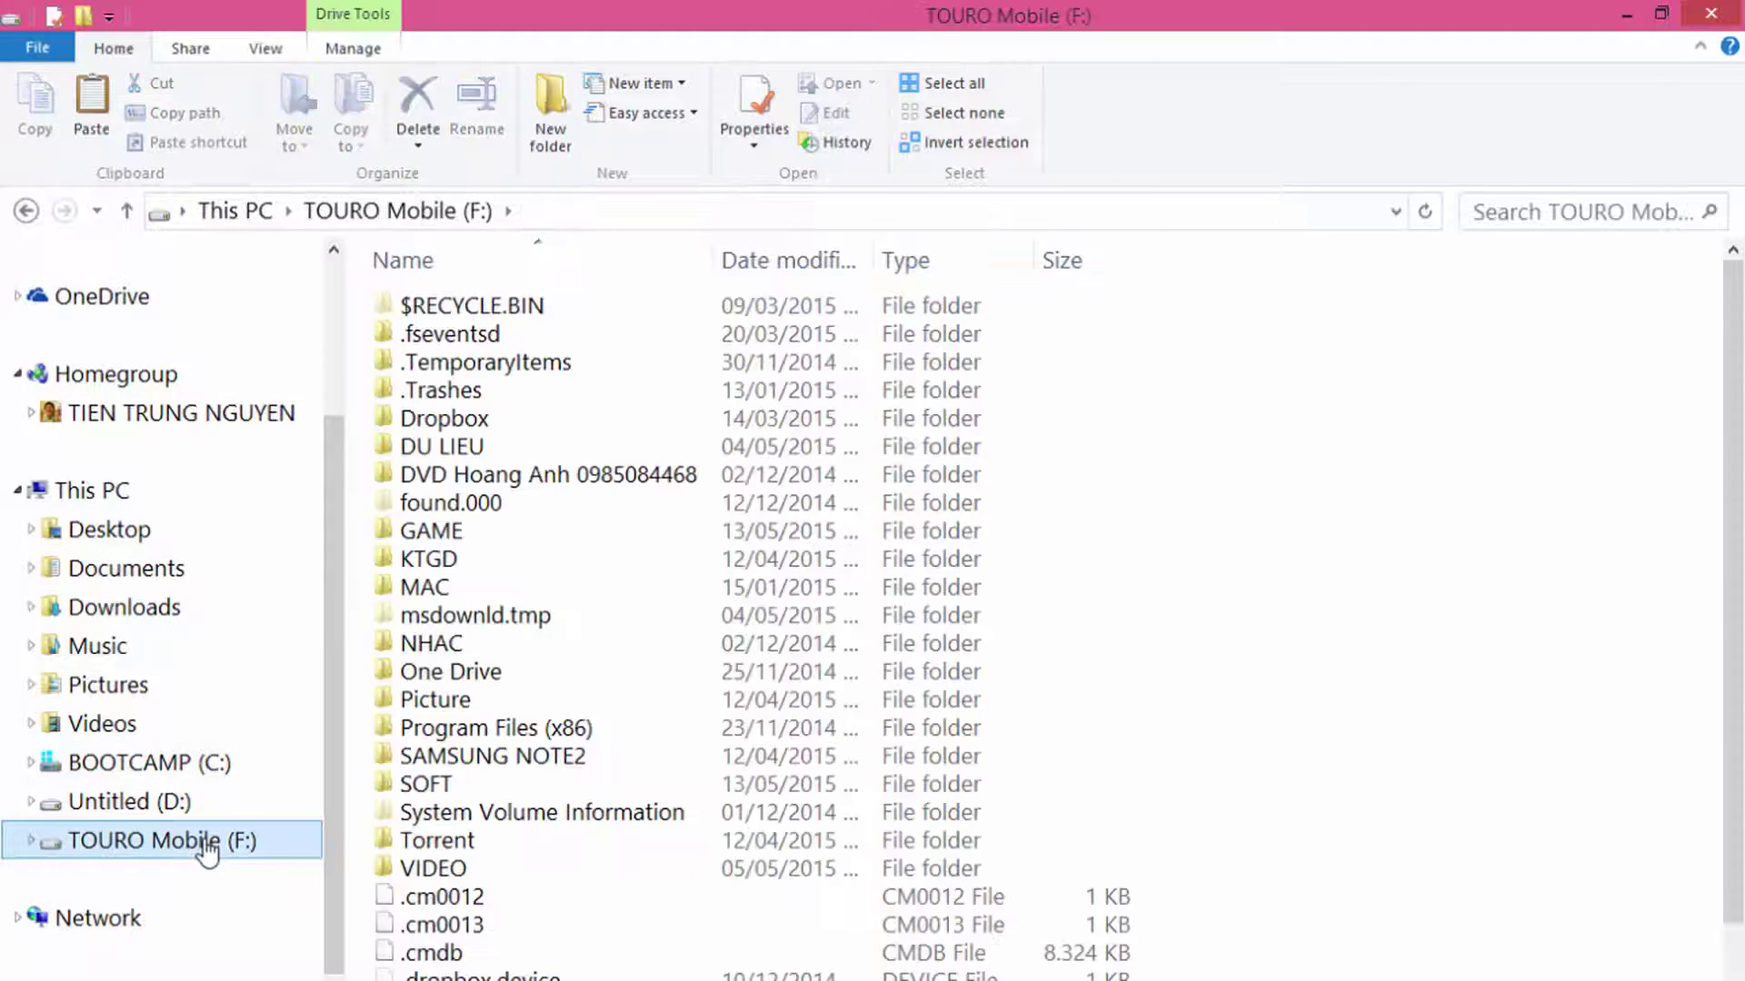
double_click(447, 531)
left_click(476, 615)
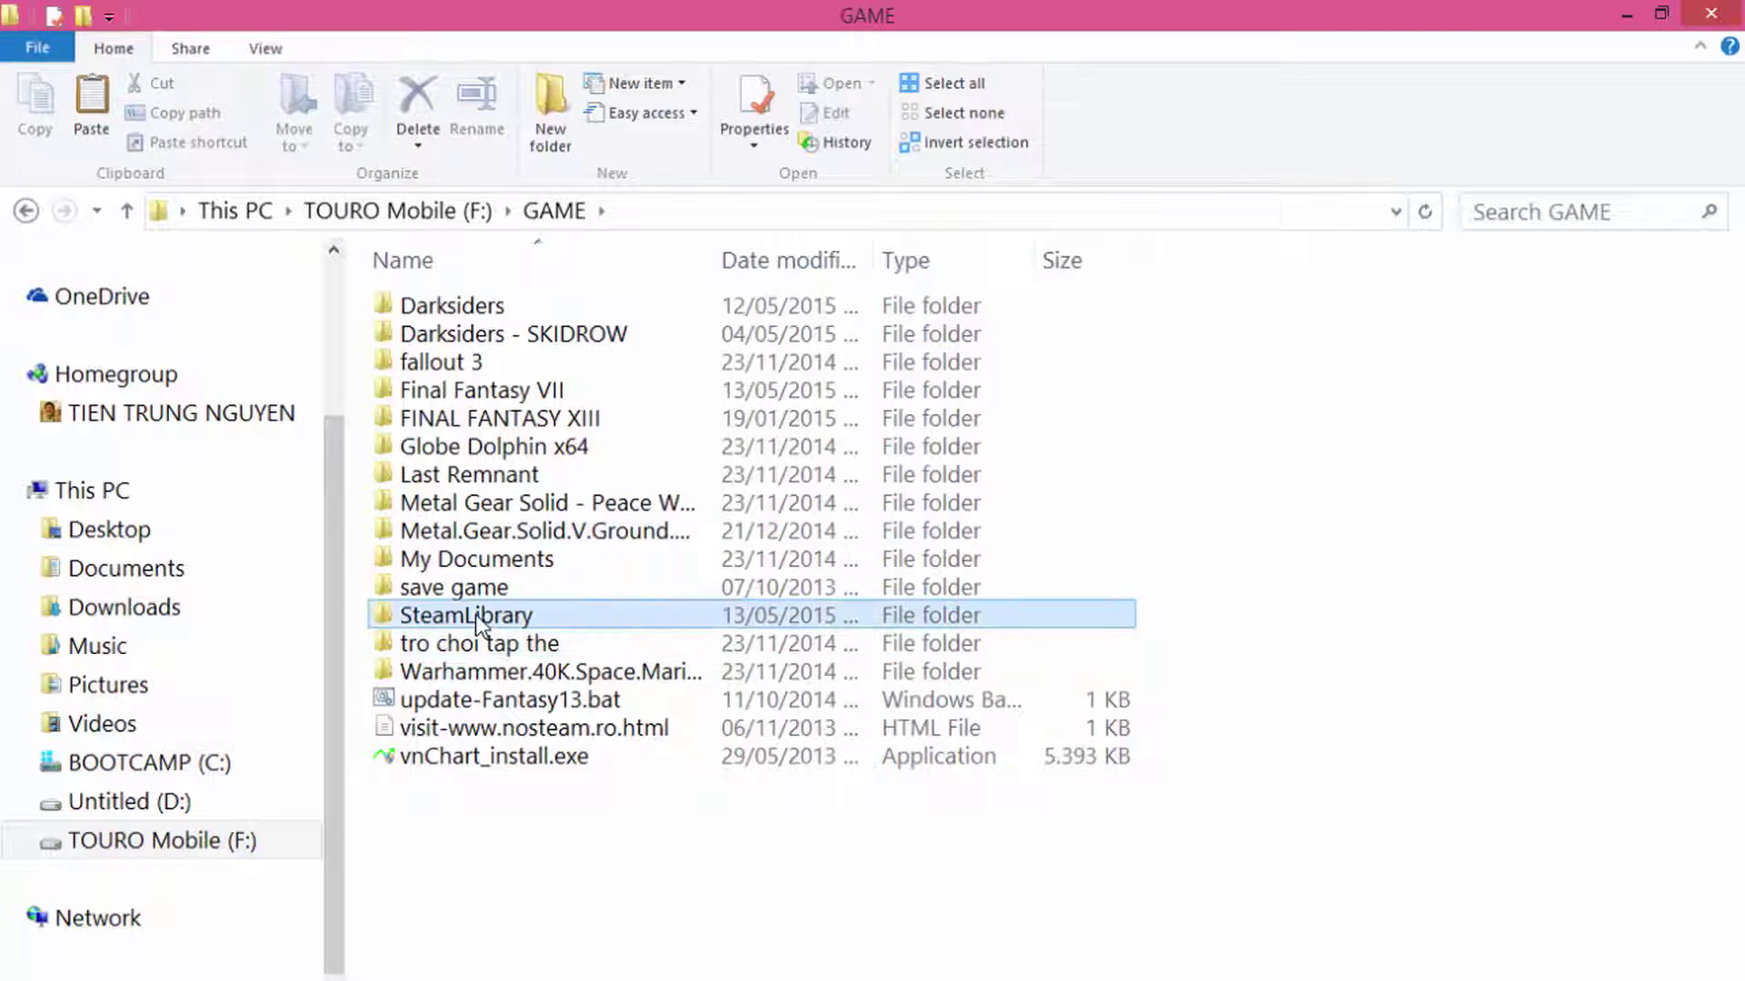
double_click(403, 624)
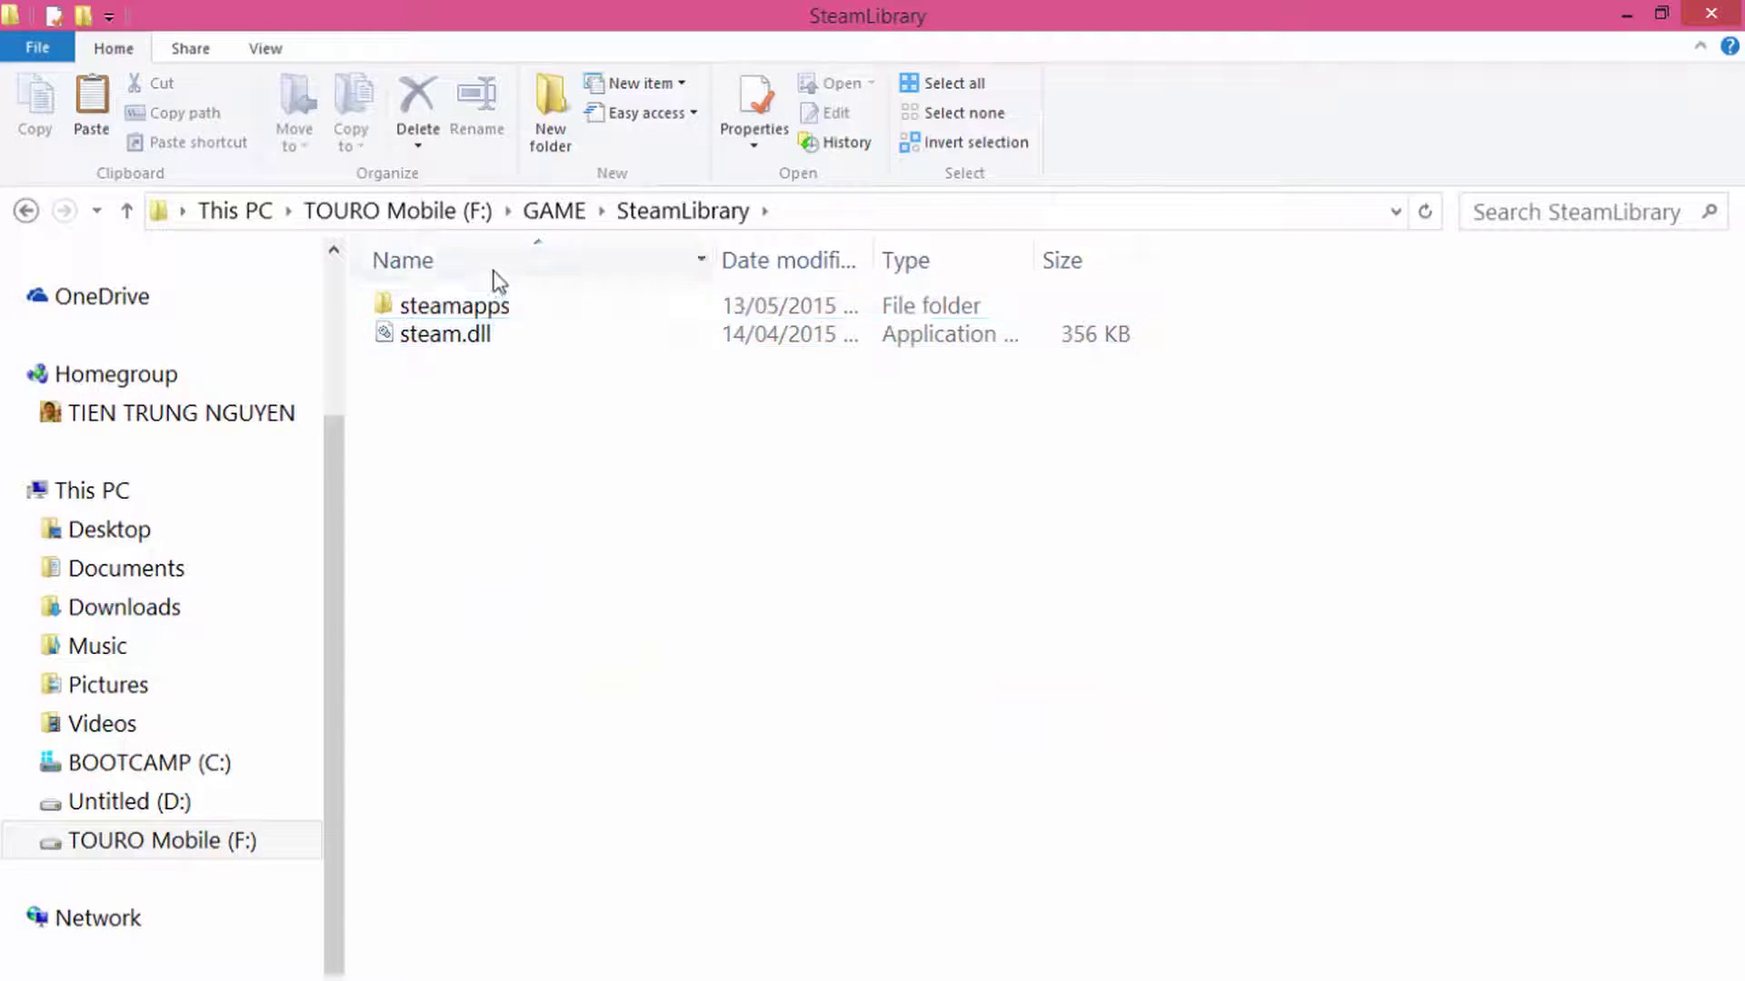
double_click(466, 309)
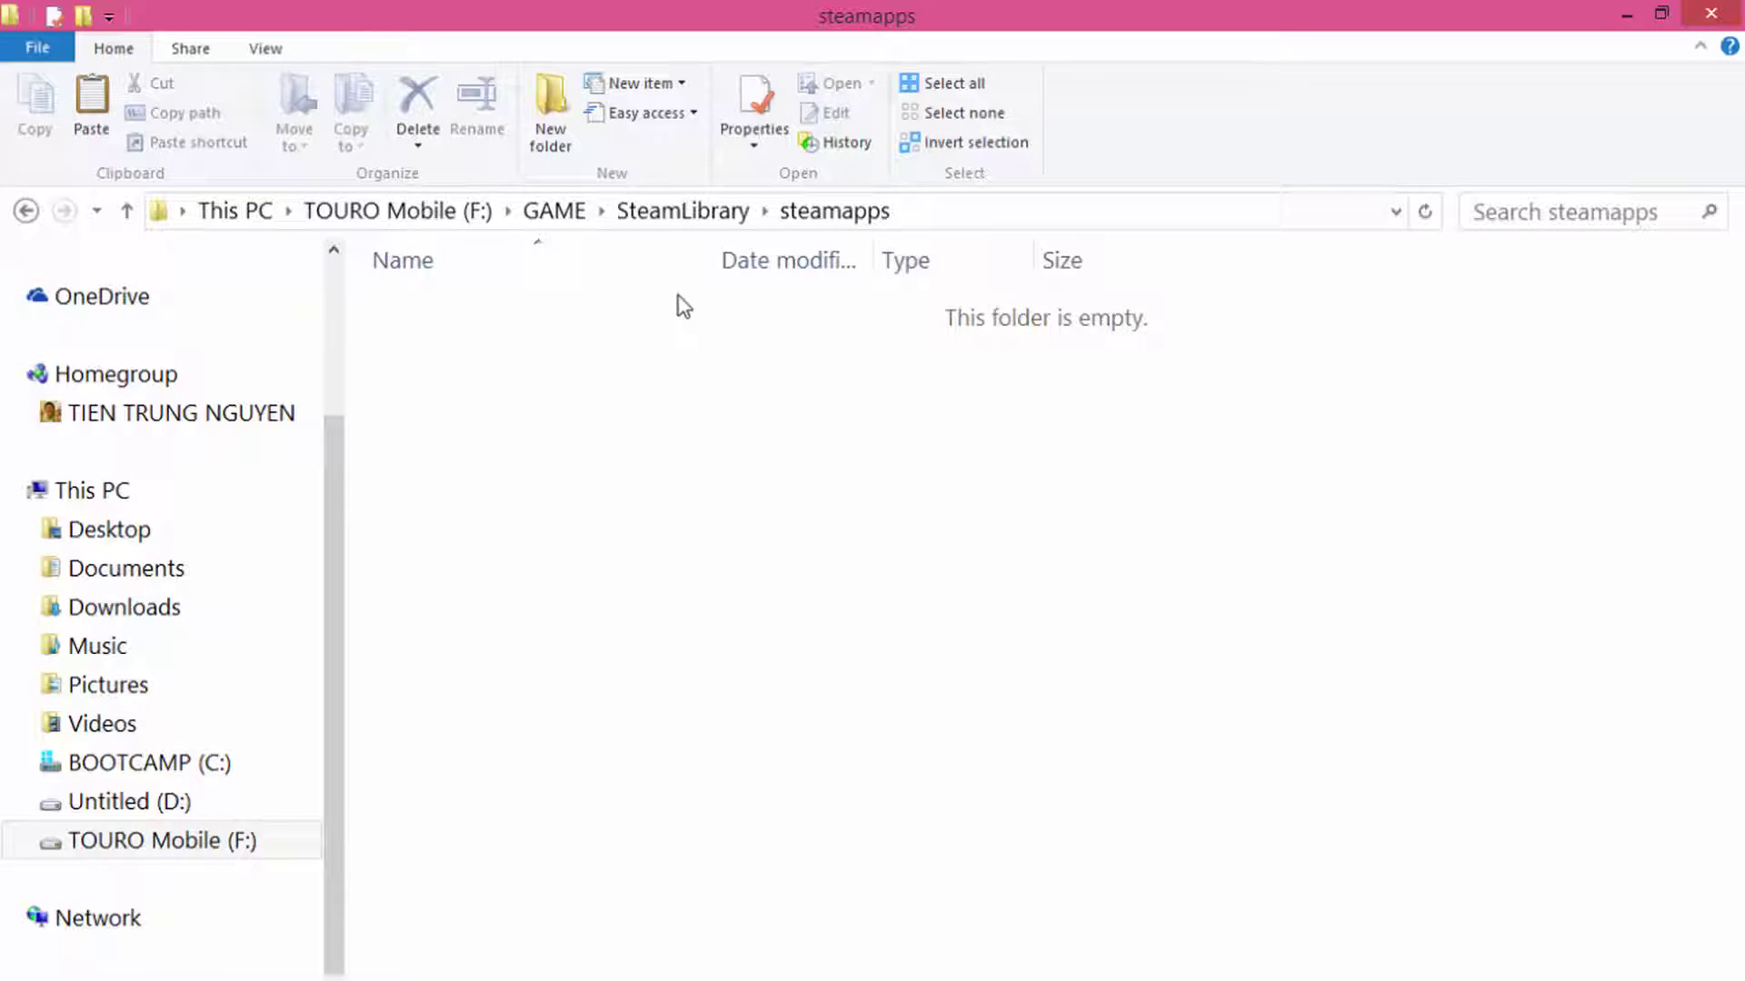
Step: Create a new folder named Common inside steamapps
right_click(560, 420)
mouse_move(777, 806)
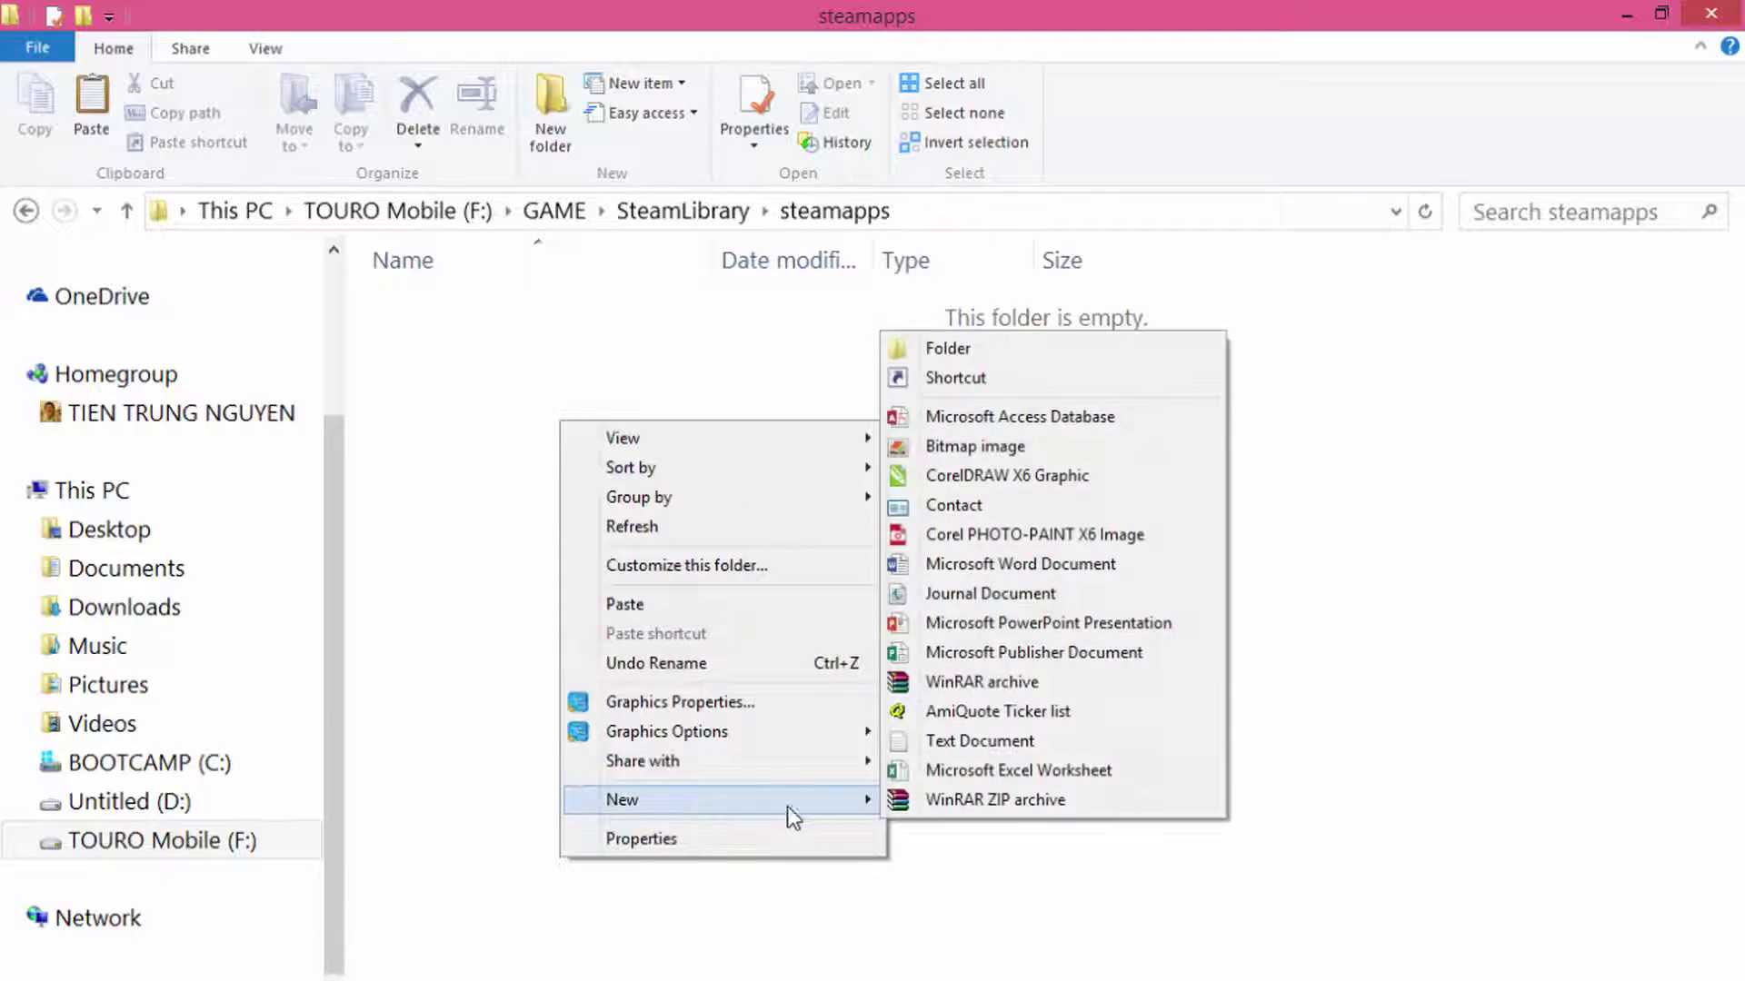
left_click(957, 349)
type("Common")
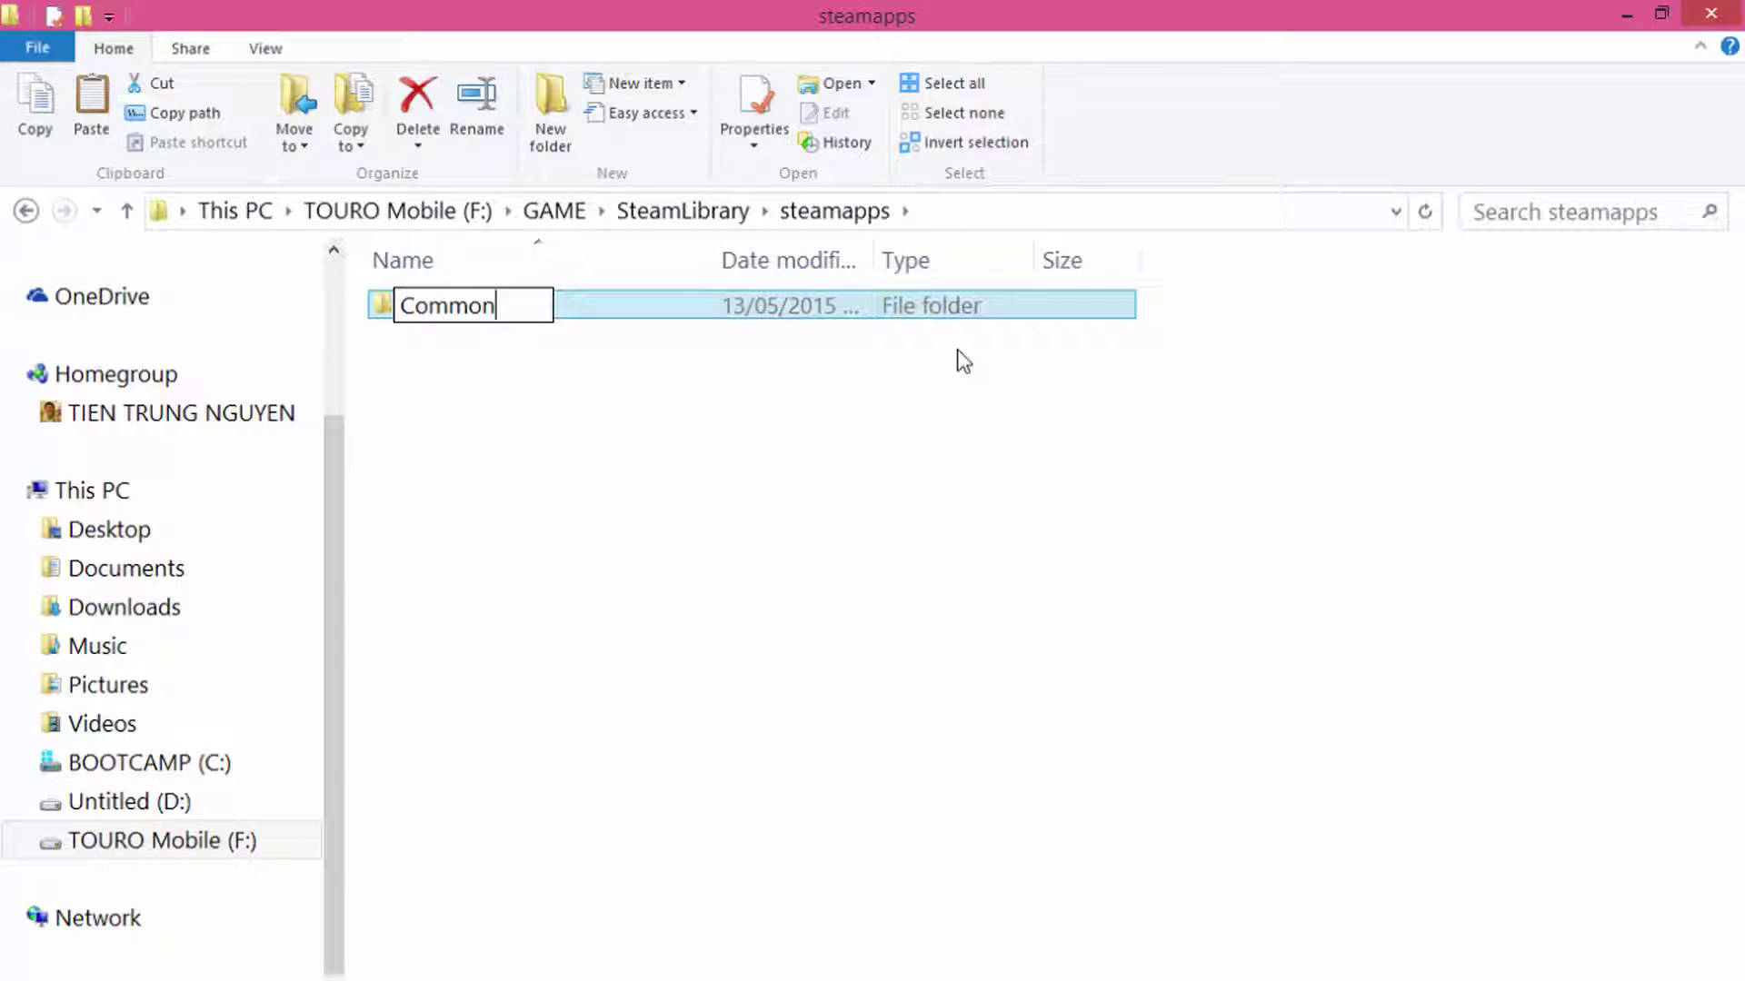
key("Return")
key("Return")
Step: Paste the Marvel Heroes folder into Common and move the progress and Steam windows aside
right_click(789, 396)
left_click(814, 598)
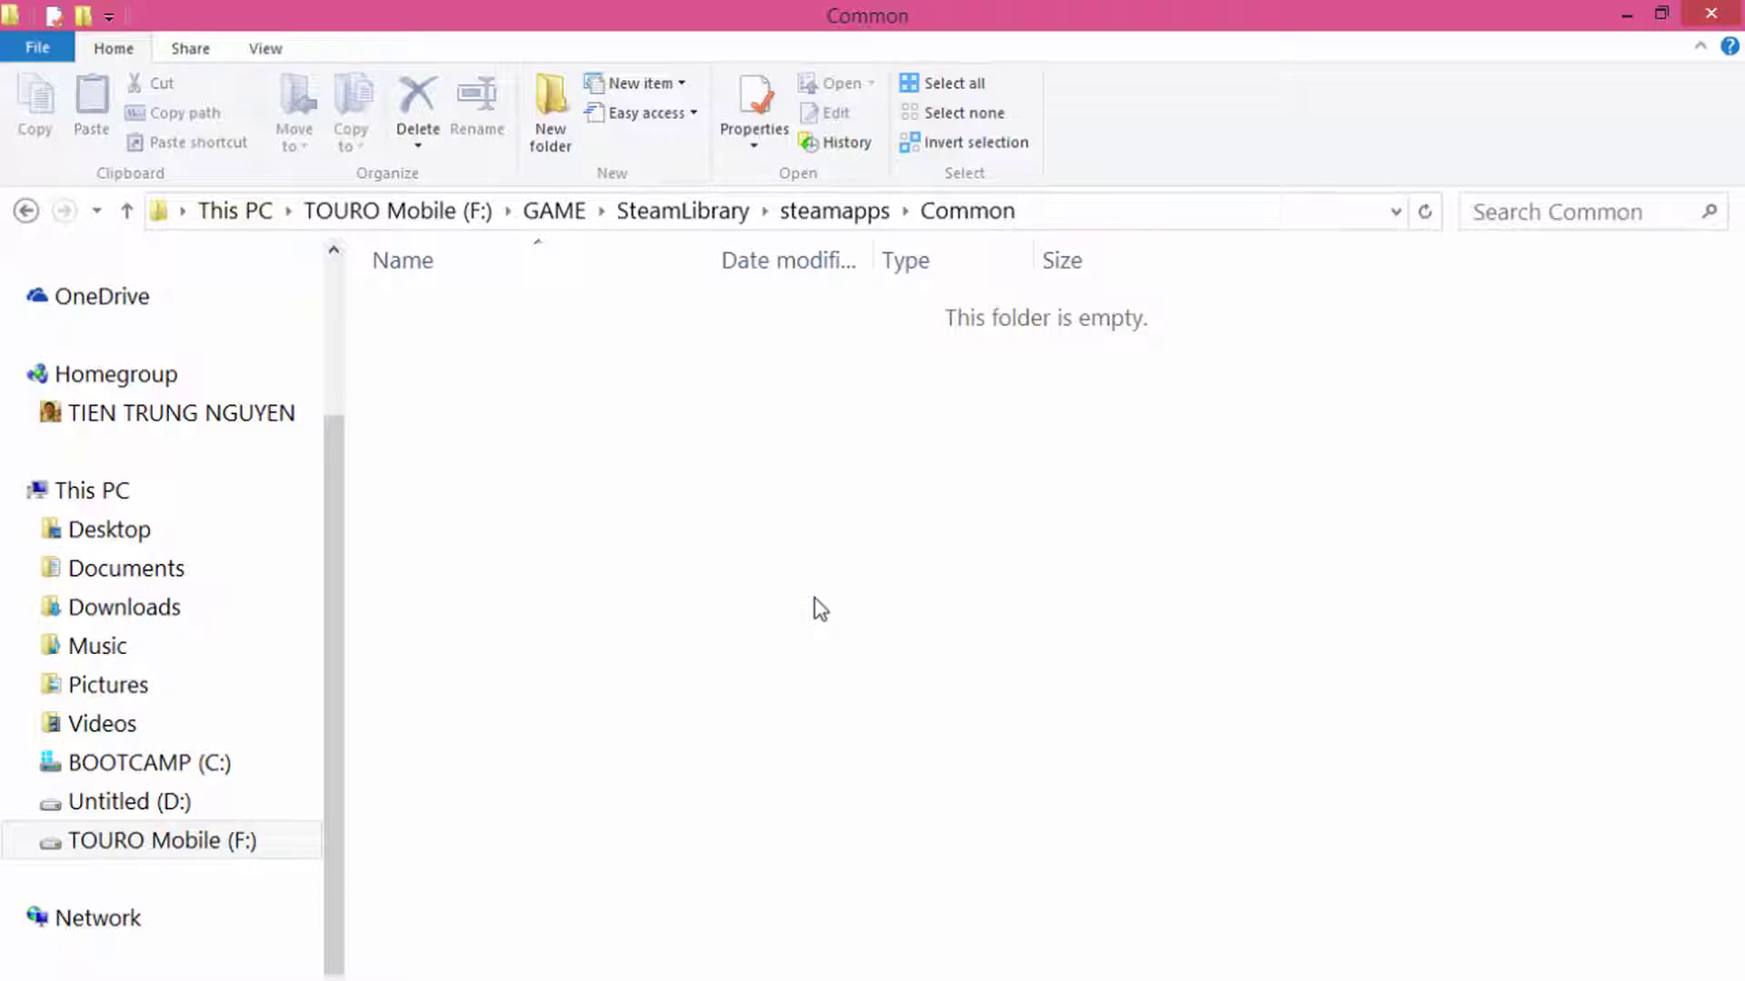
left_click_drag(956, 161, 984, 354)
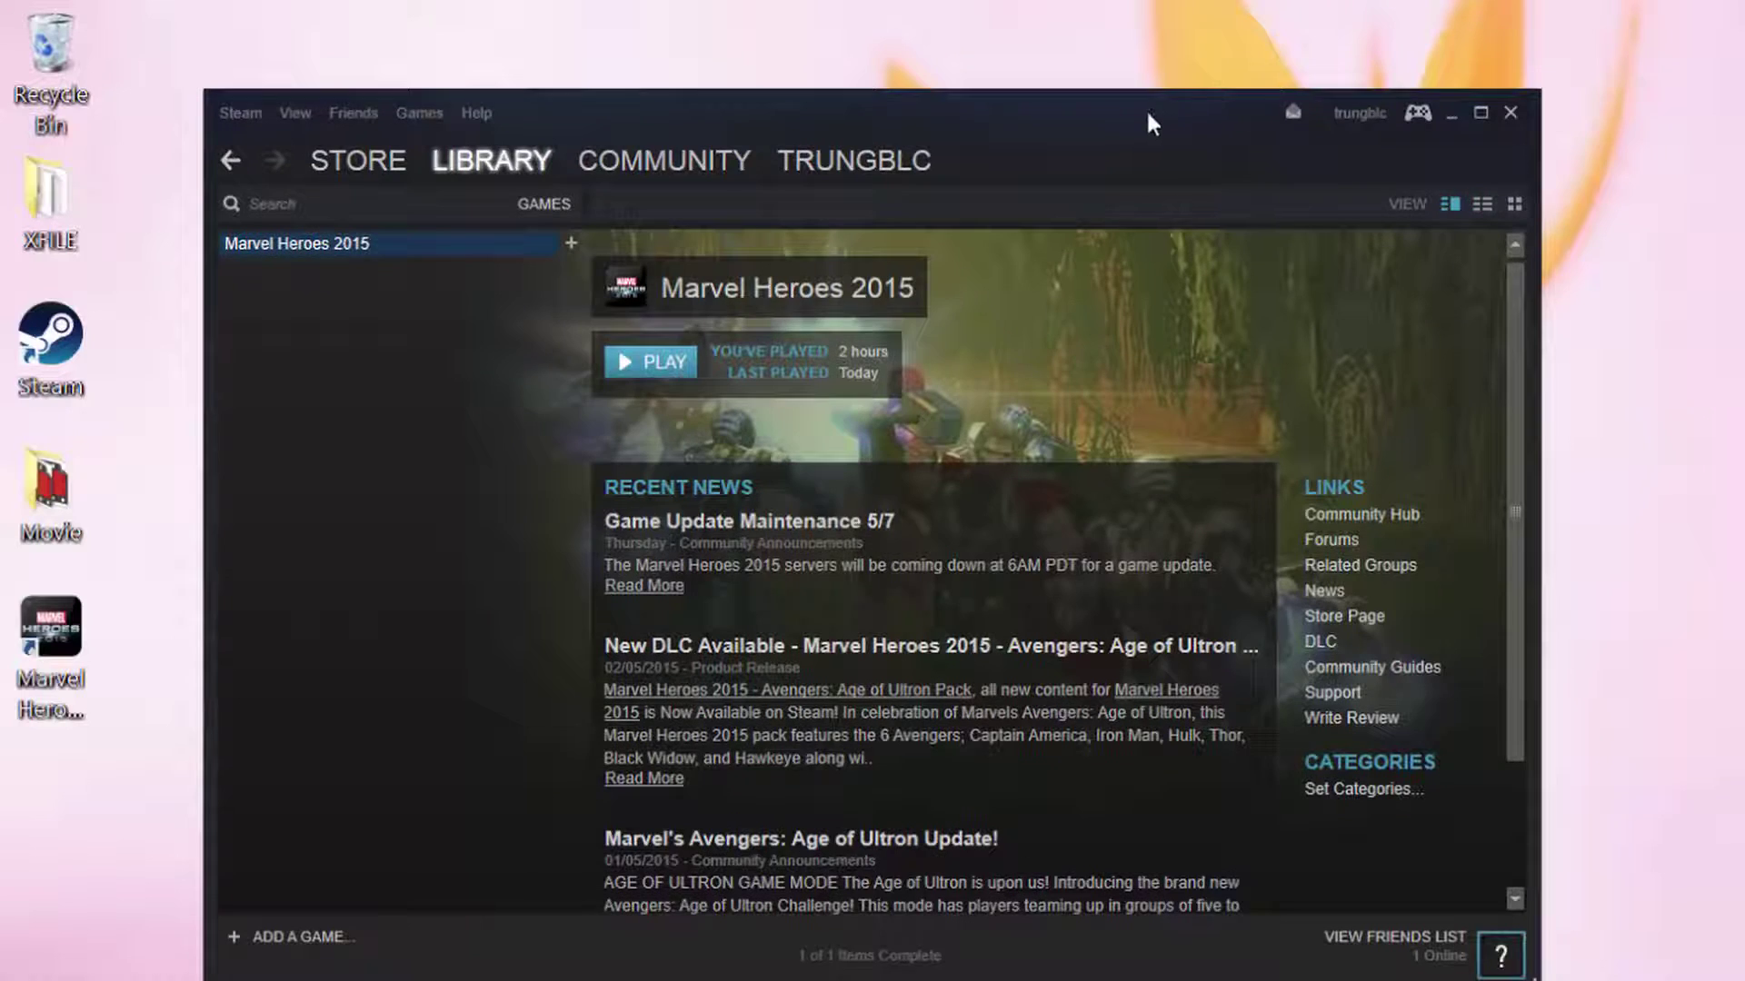
left_click_drag(1147, 127, 1238, 71)
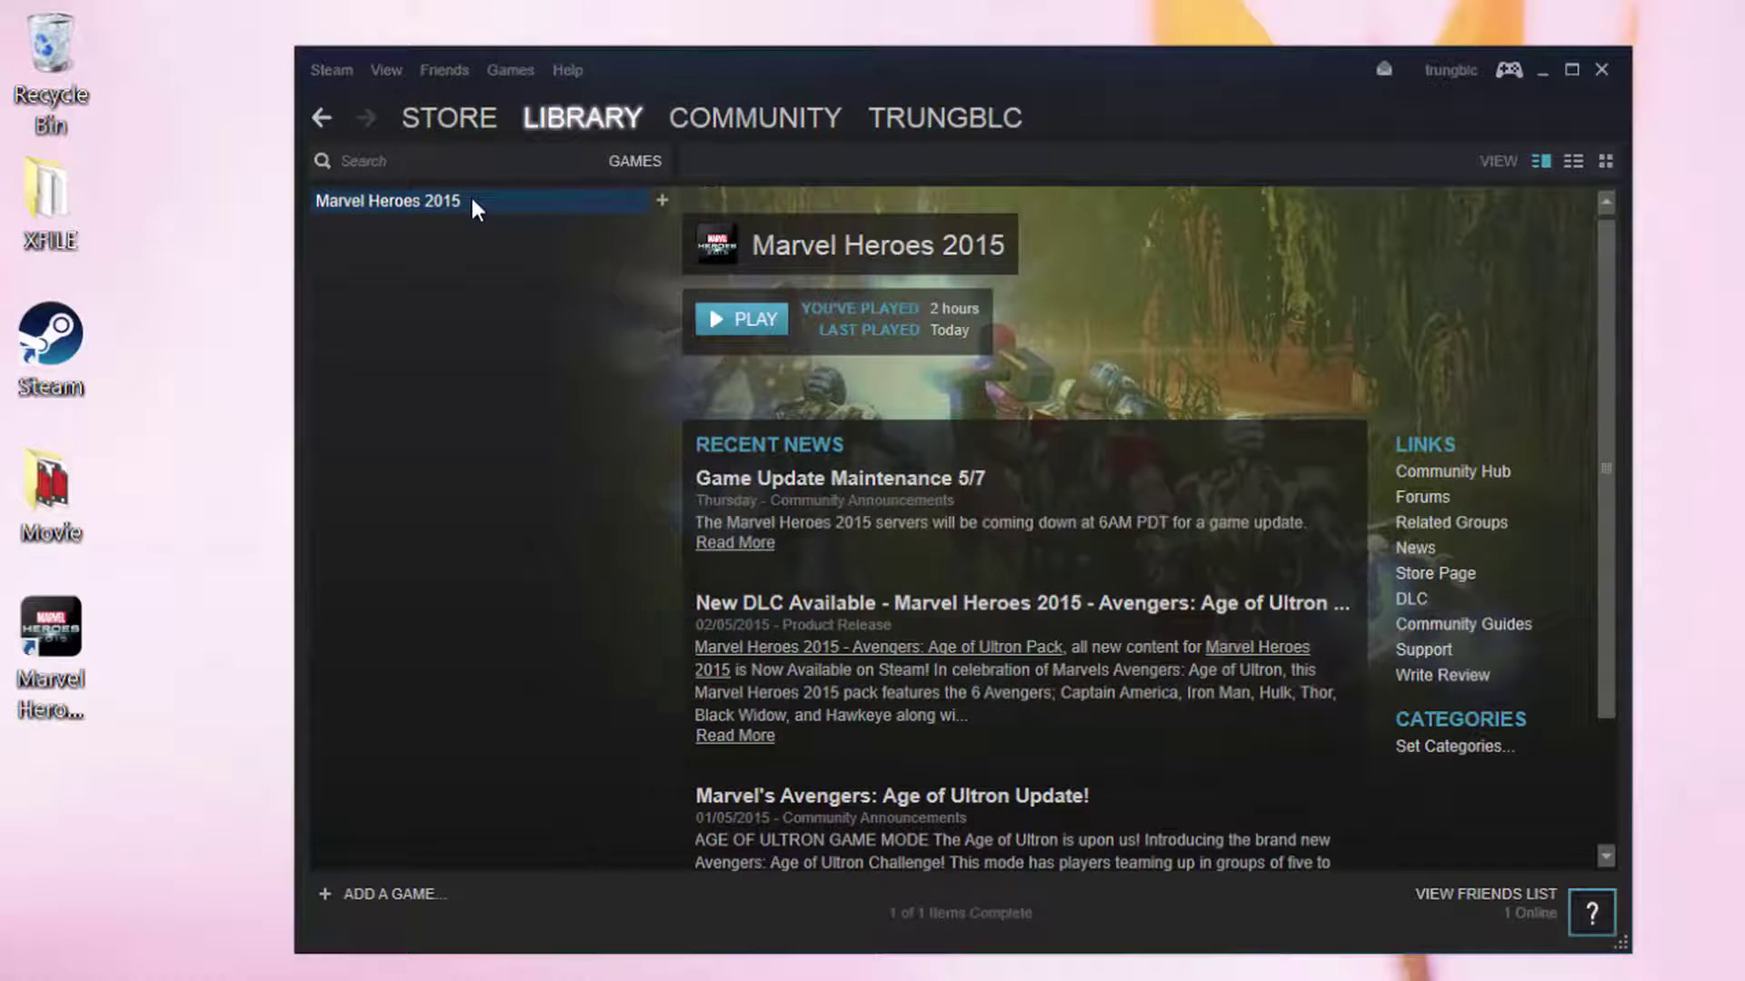
Step: Delete Marvel Heroes 2015's local content from the Steam Library and confirm
mouse_move(580, 123)
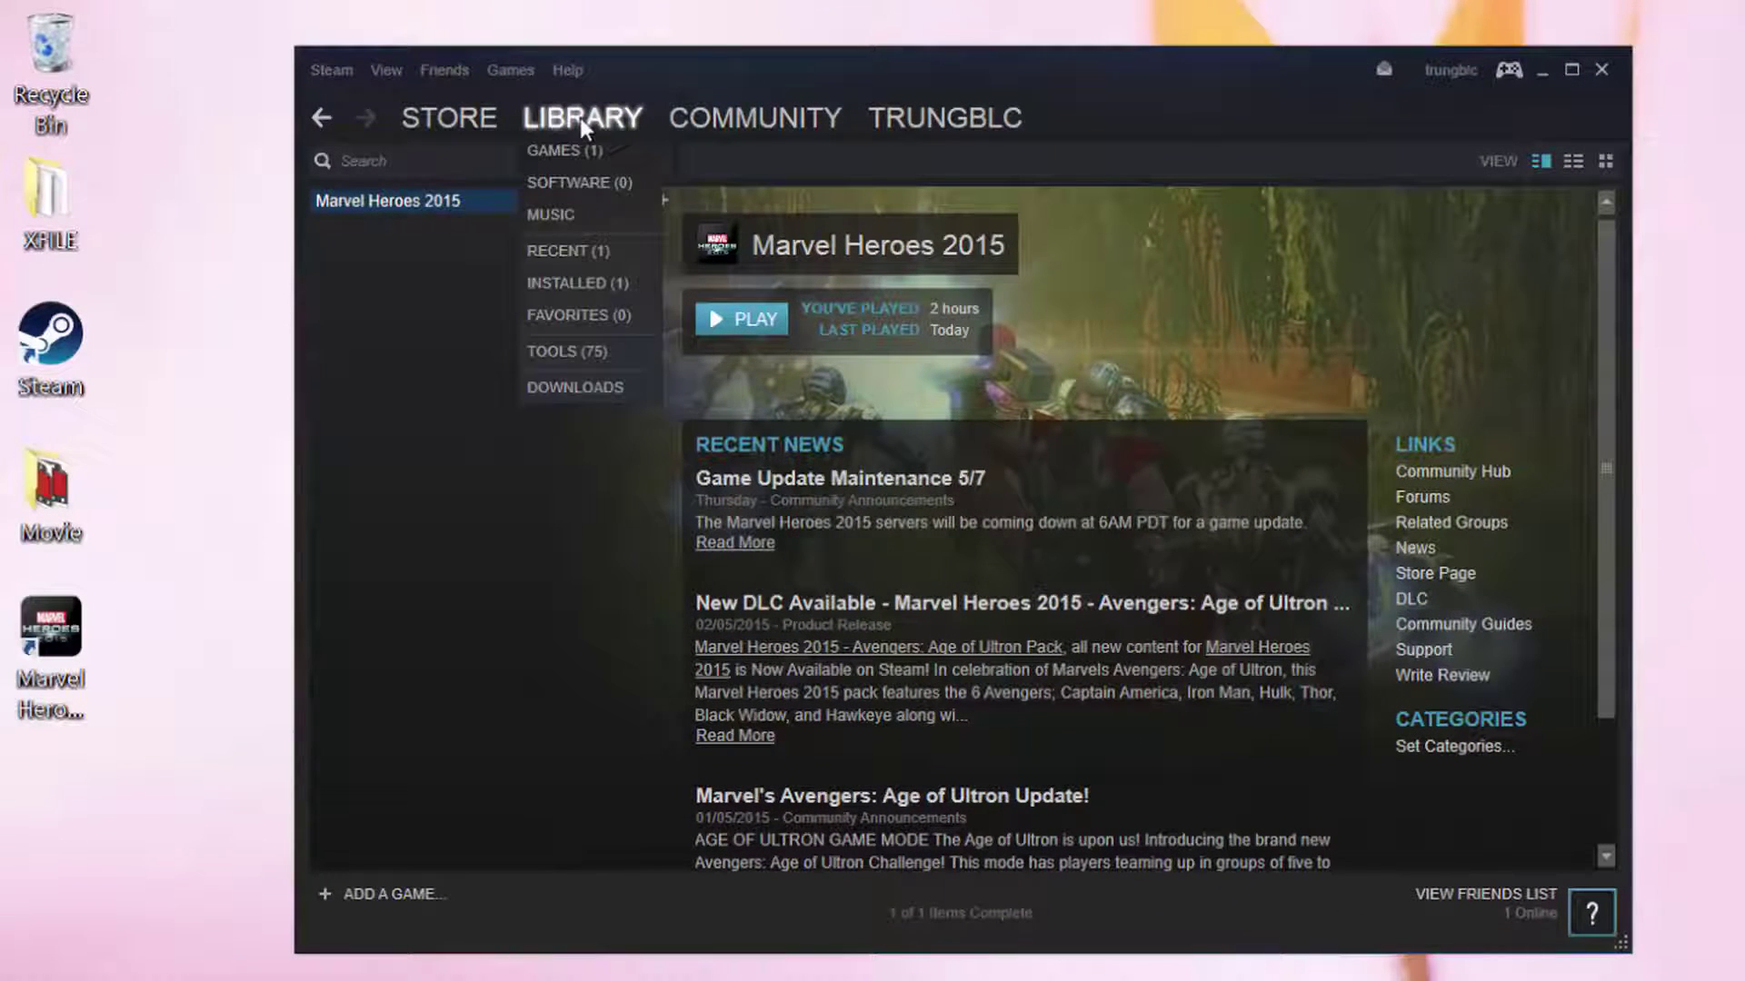
right_click(435, 202)
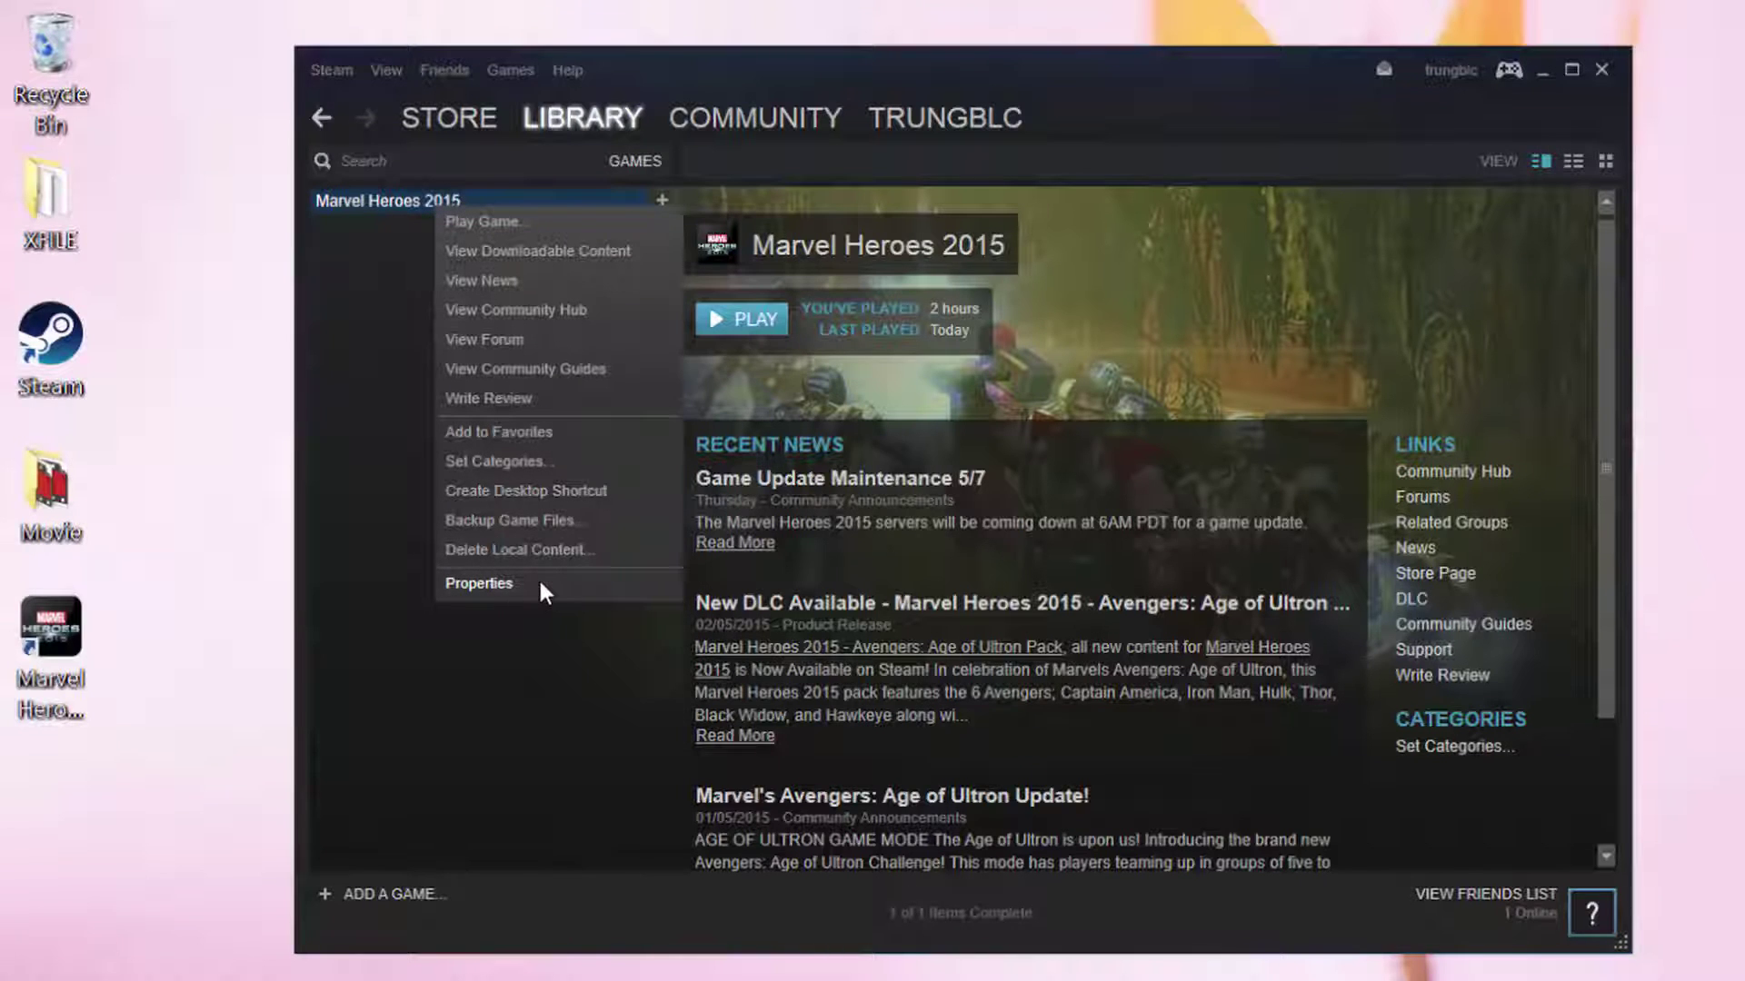
left_click(594, 552)
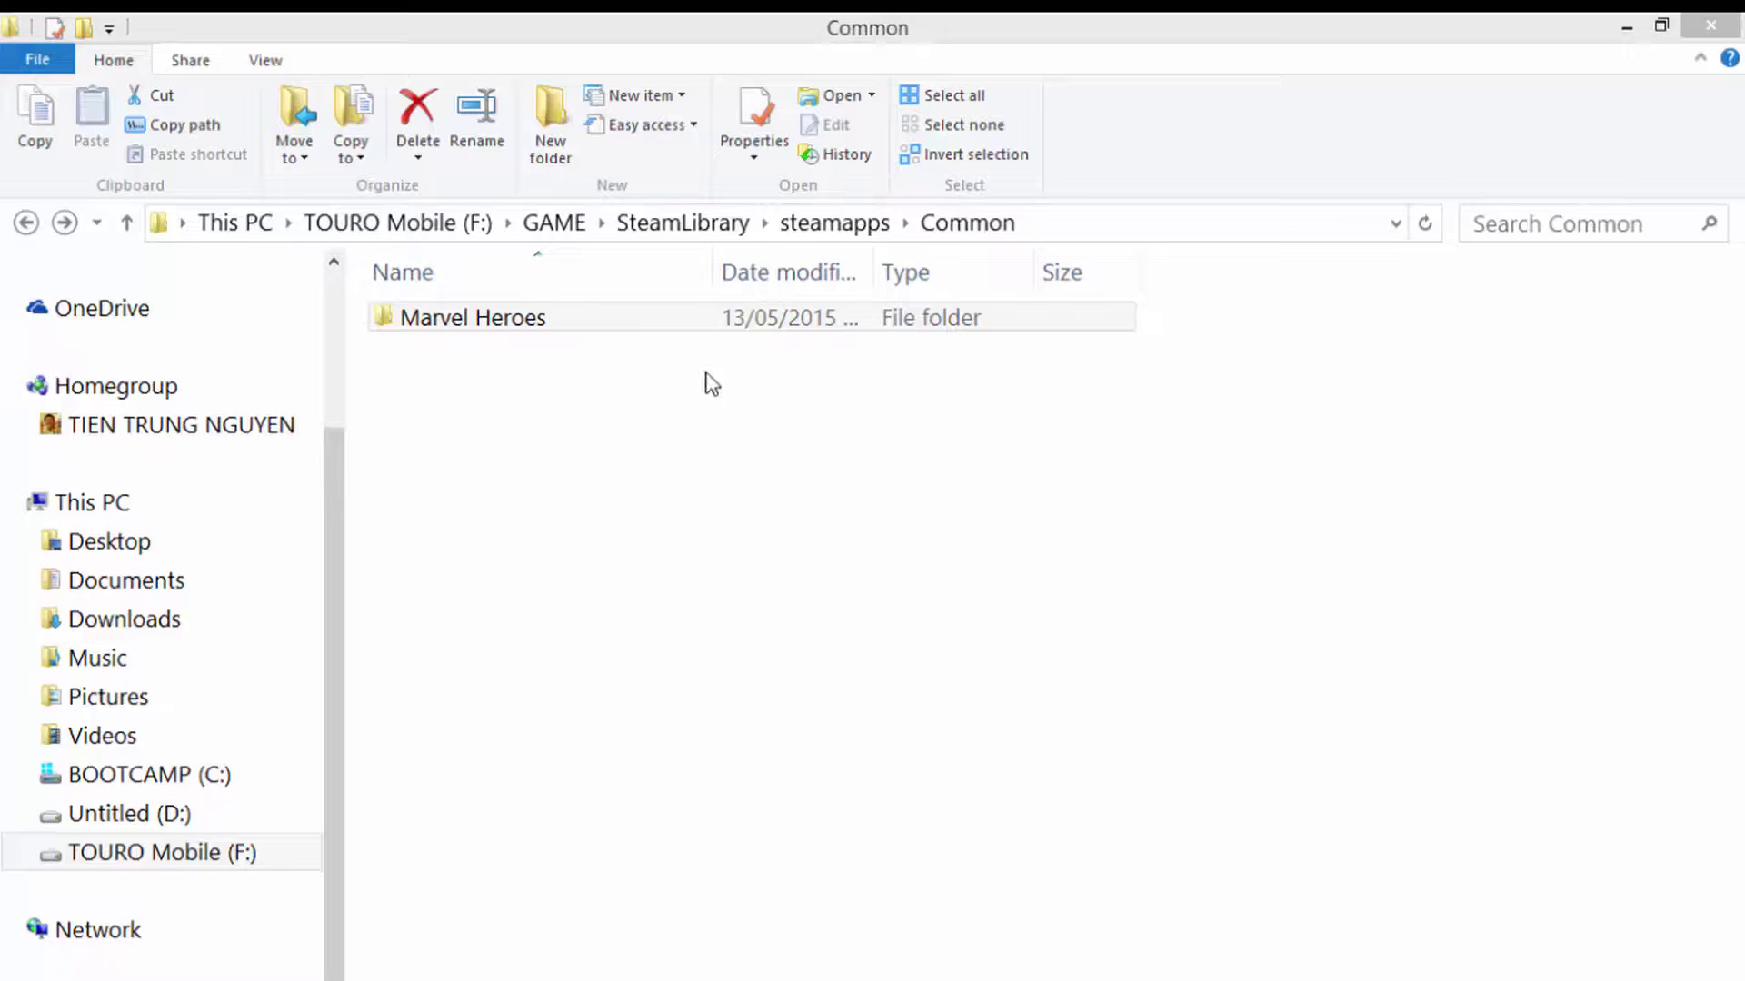
left_click(591, 319)
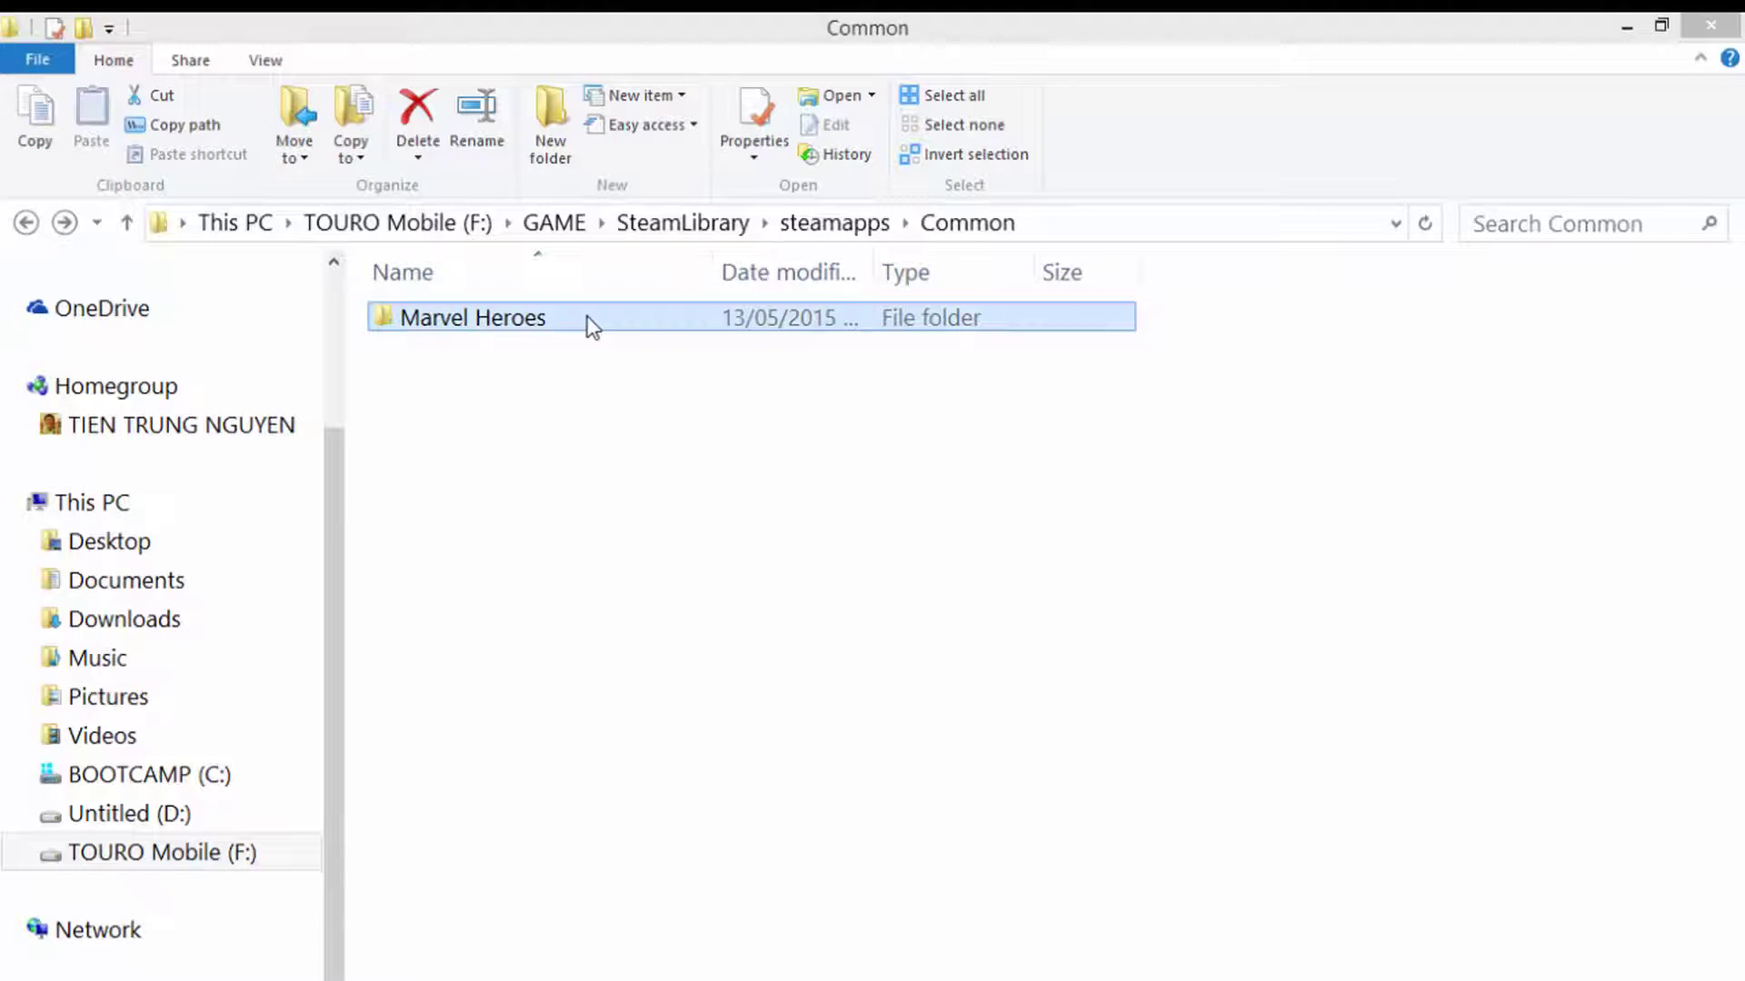
Step: Launch MarvelHeroes2015.exe from Marvel Heroes\UnrealEngine3\Binaries\Win64
double_click(591, 320)
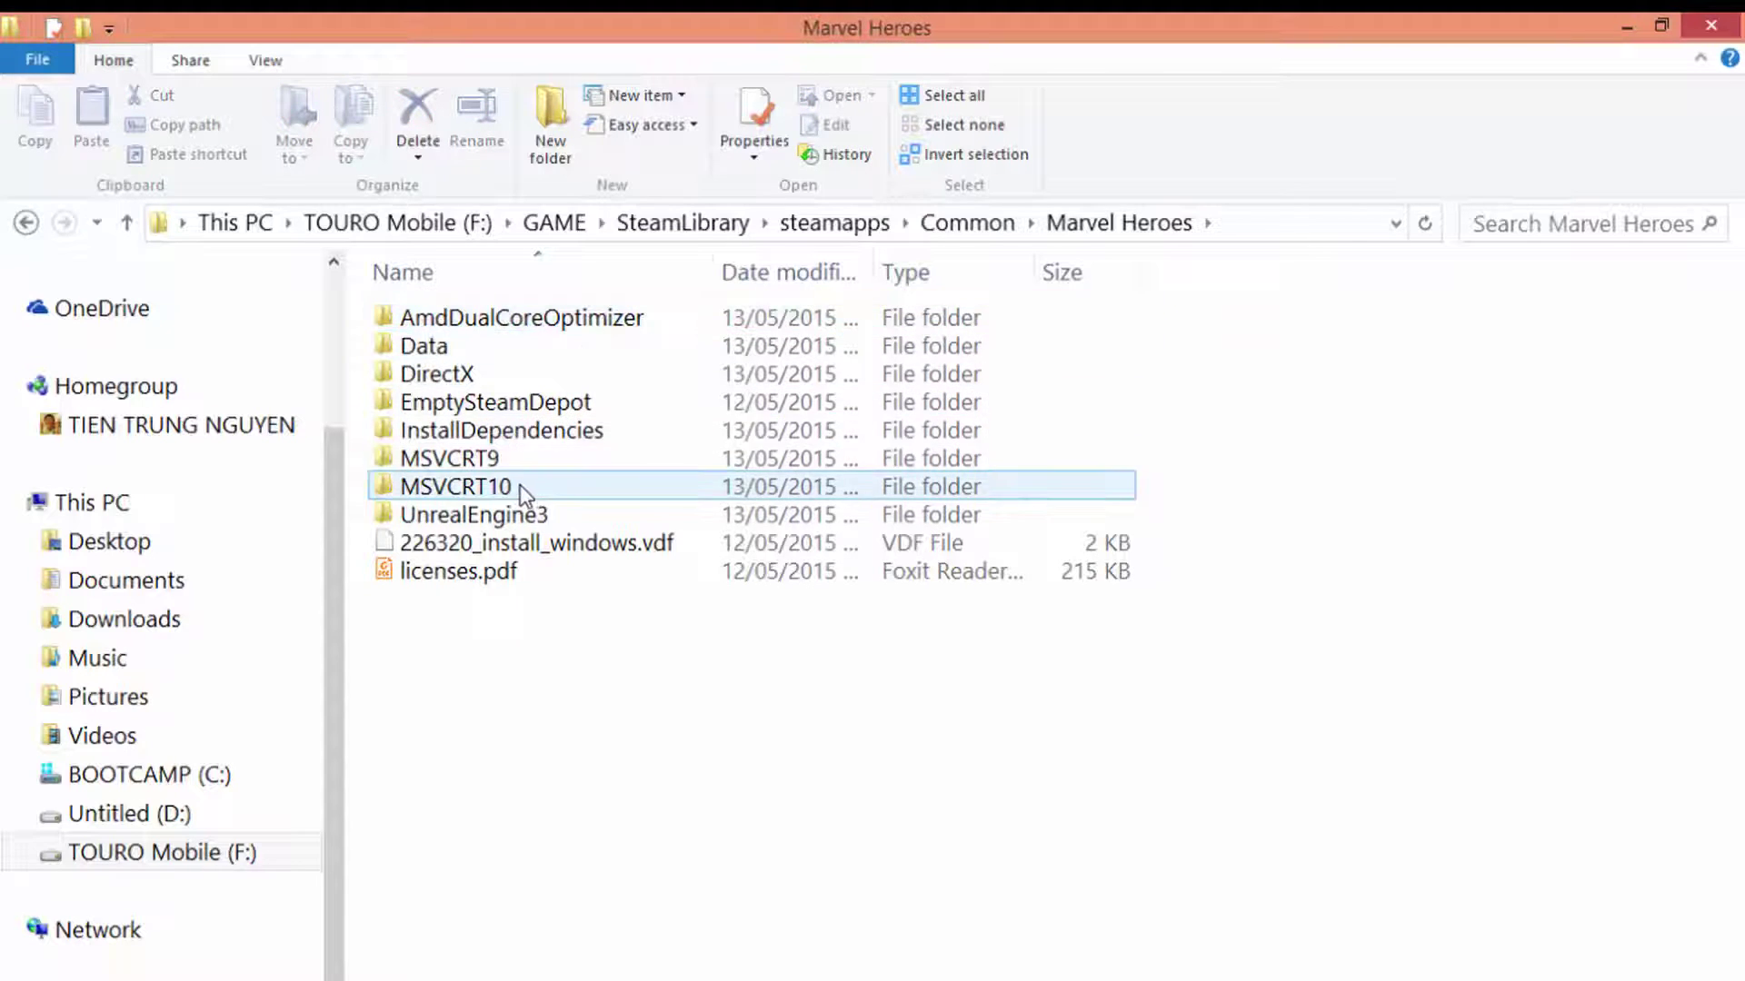
double_click(464, 514)
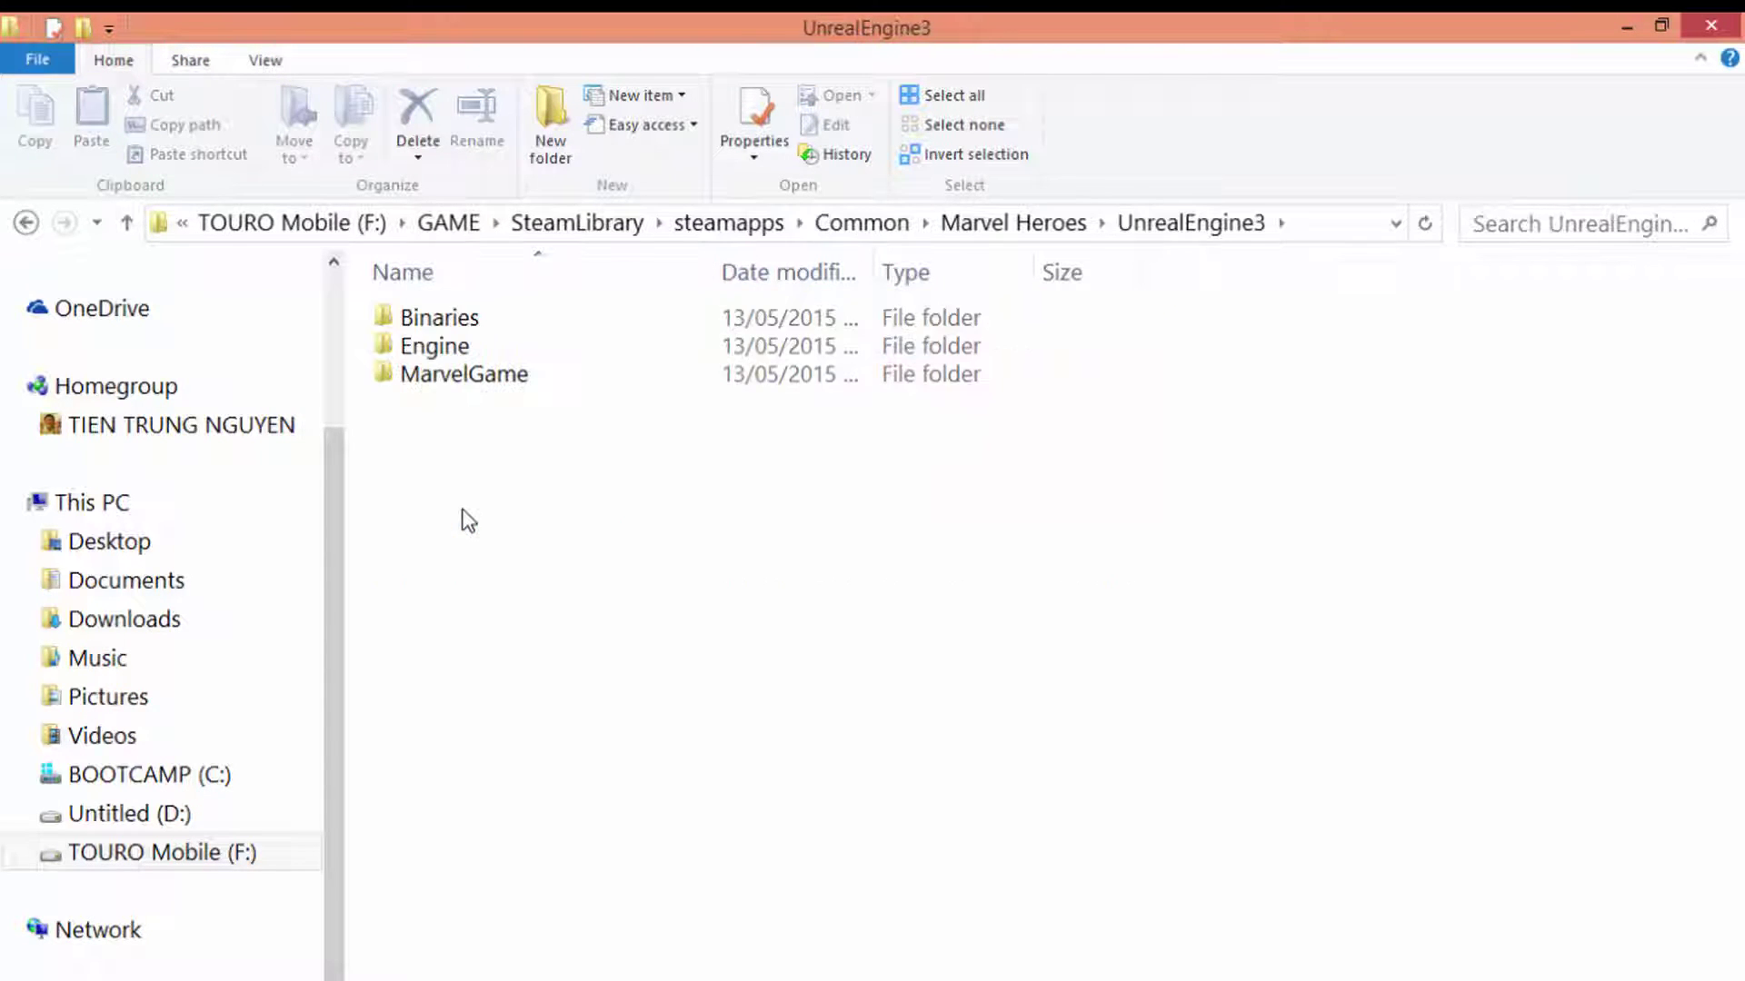
double_click(461, 320)
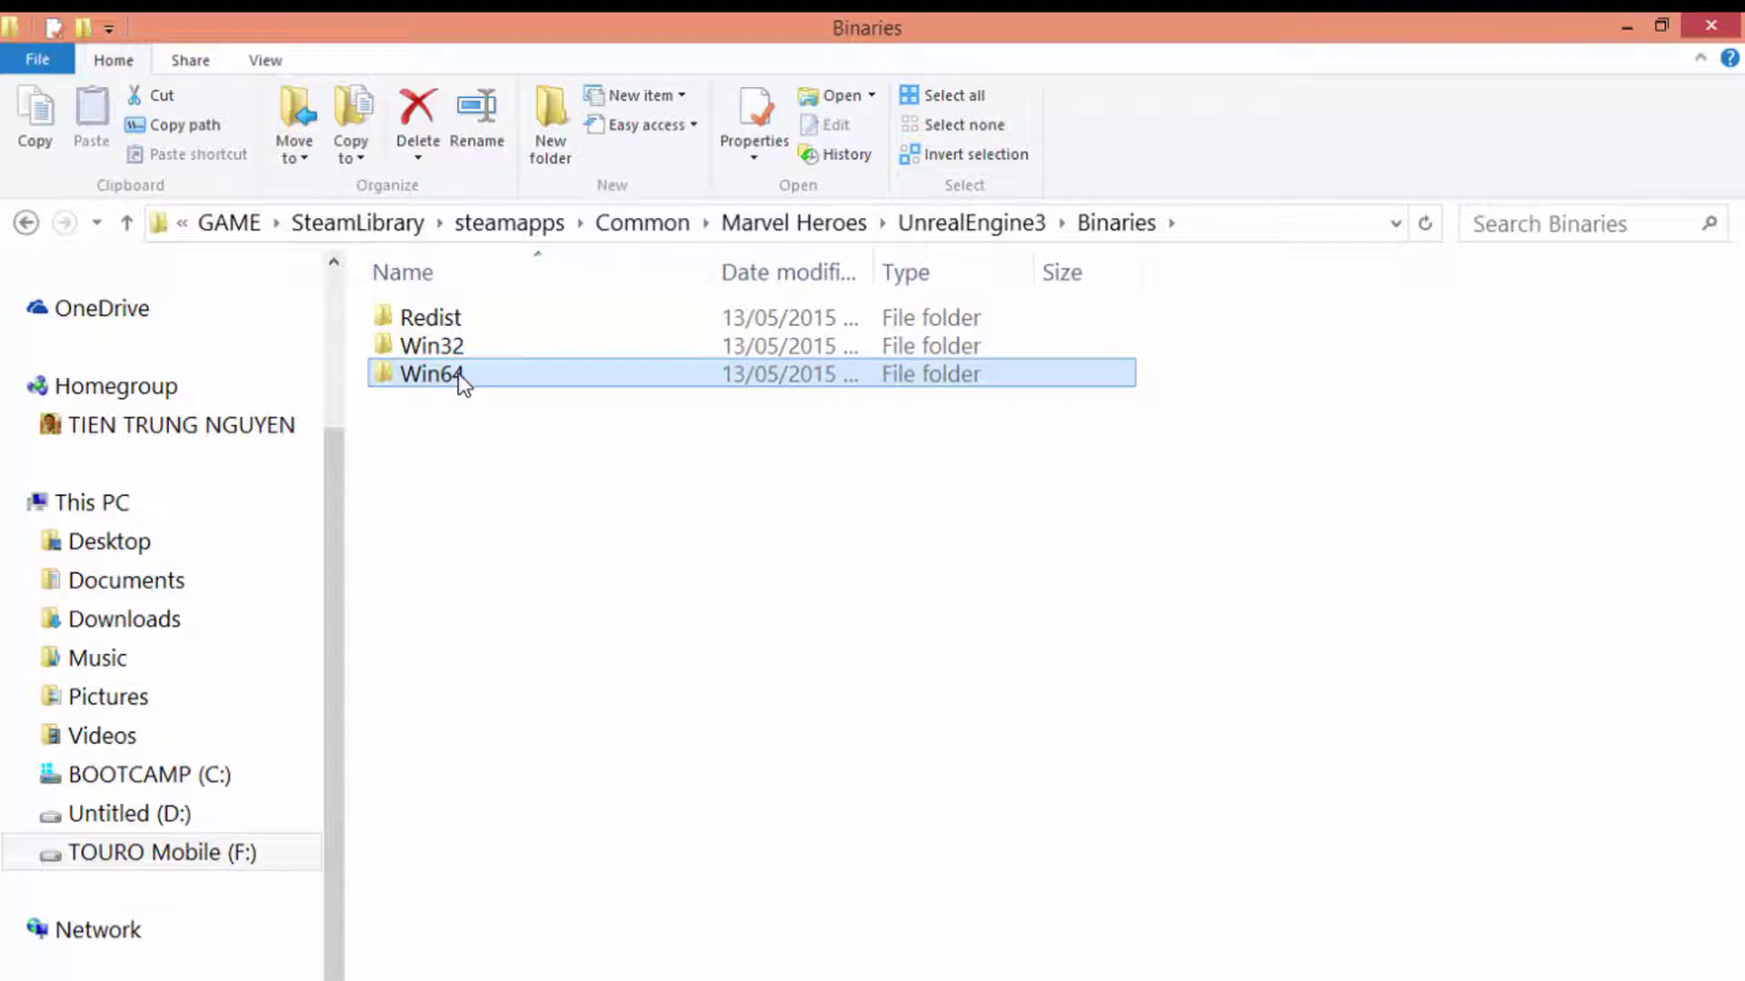
double_click(452, 349)
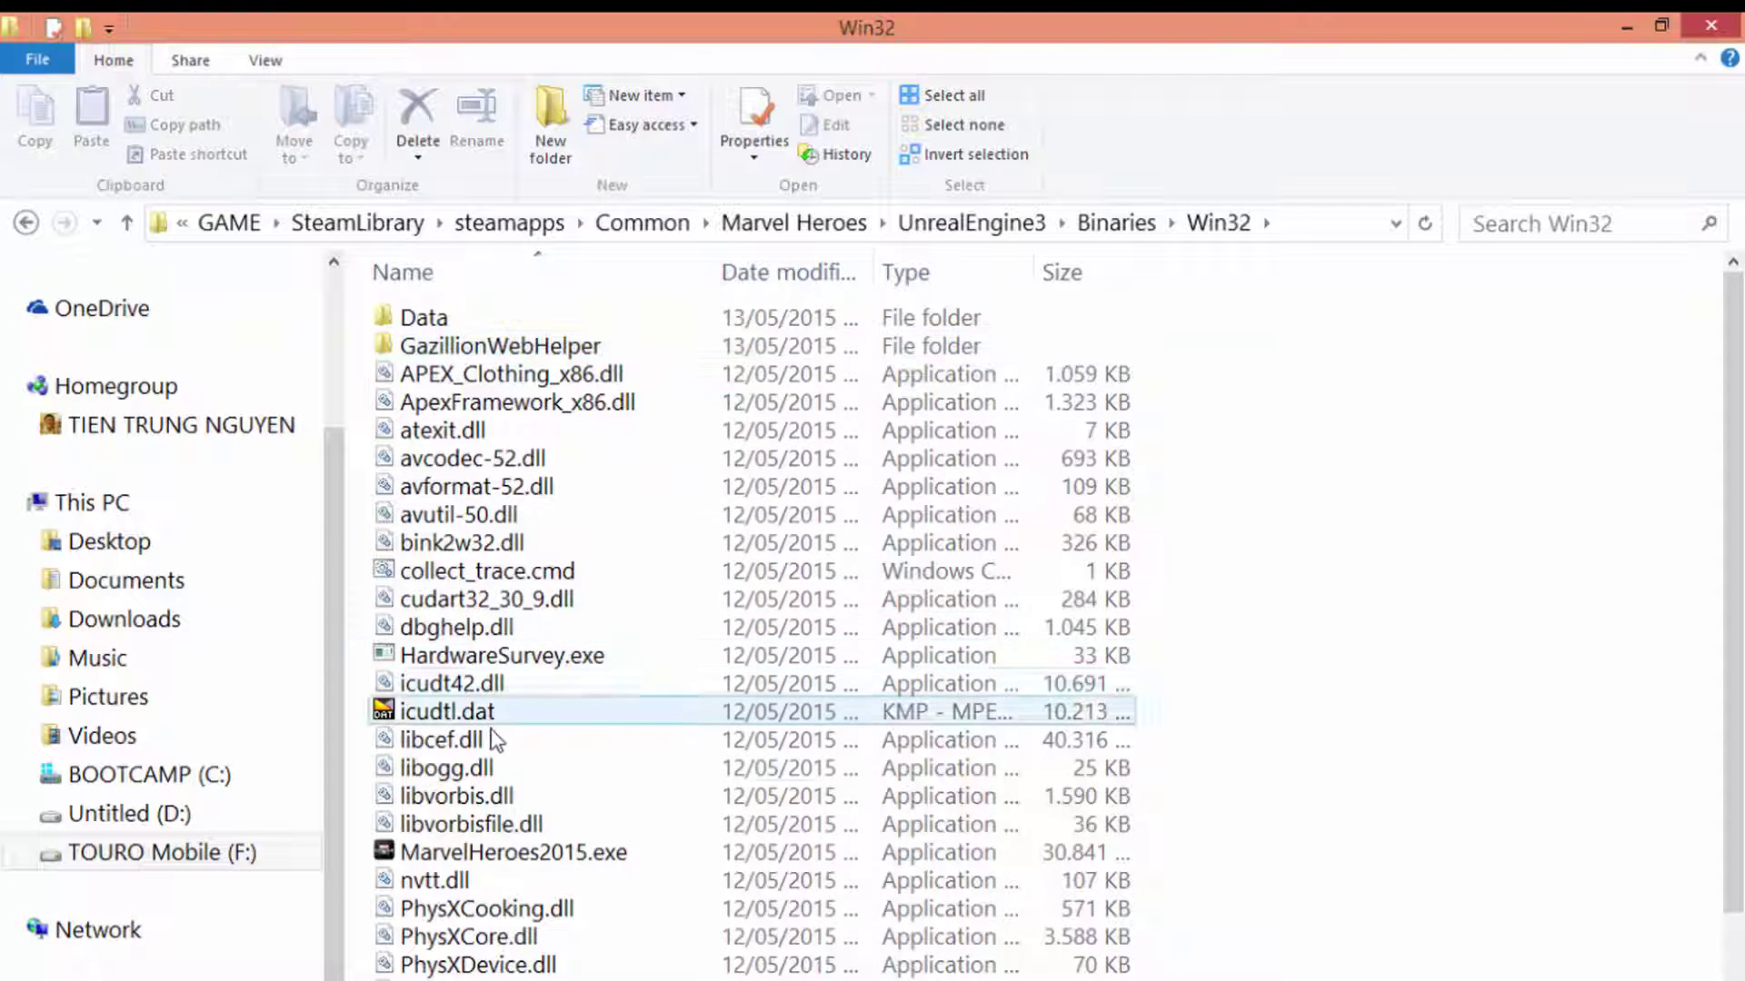
key("BackSpace")
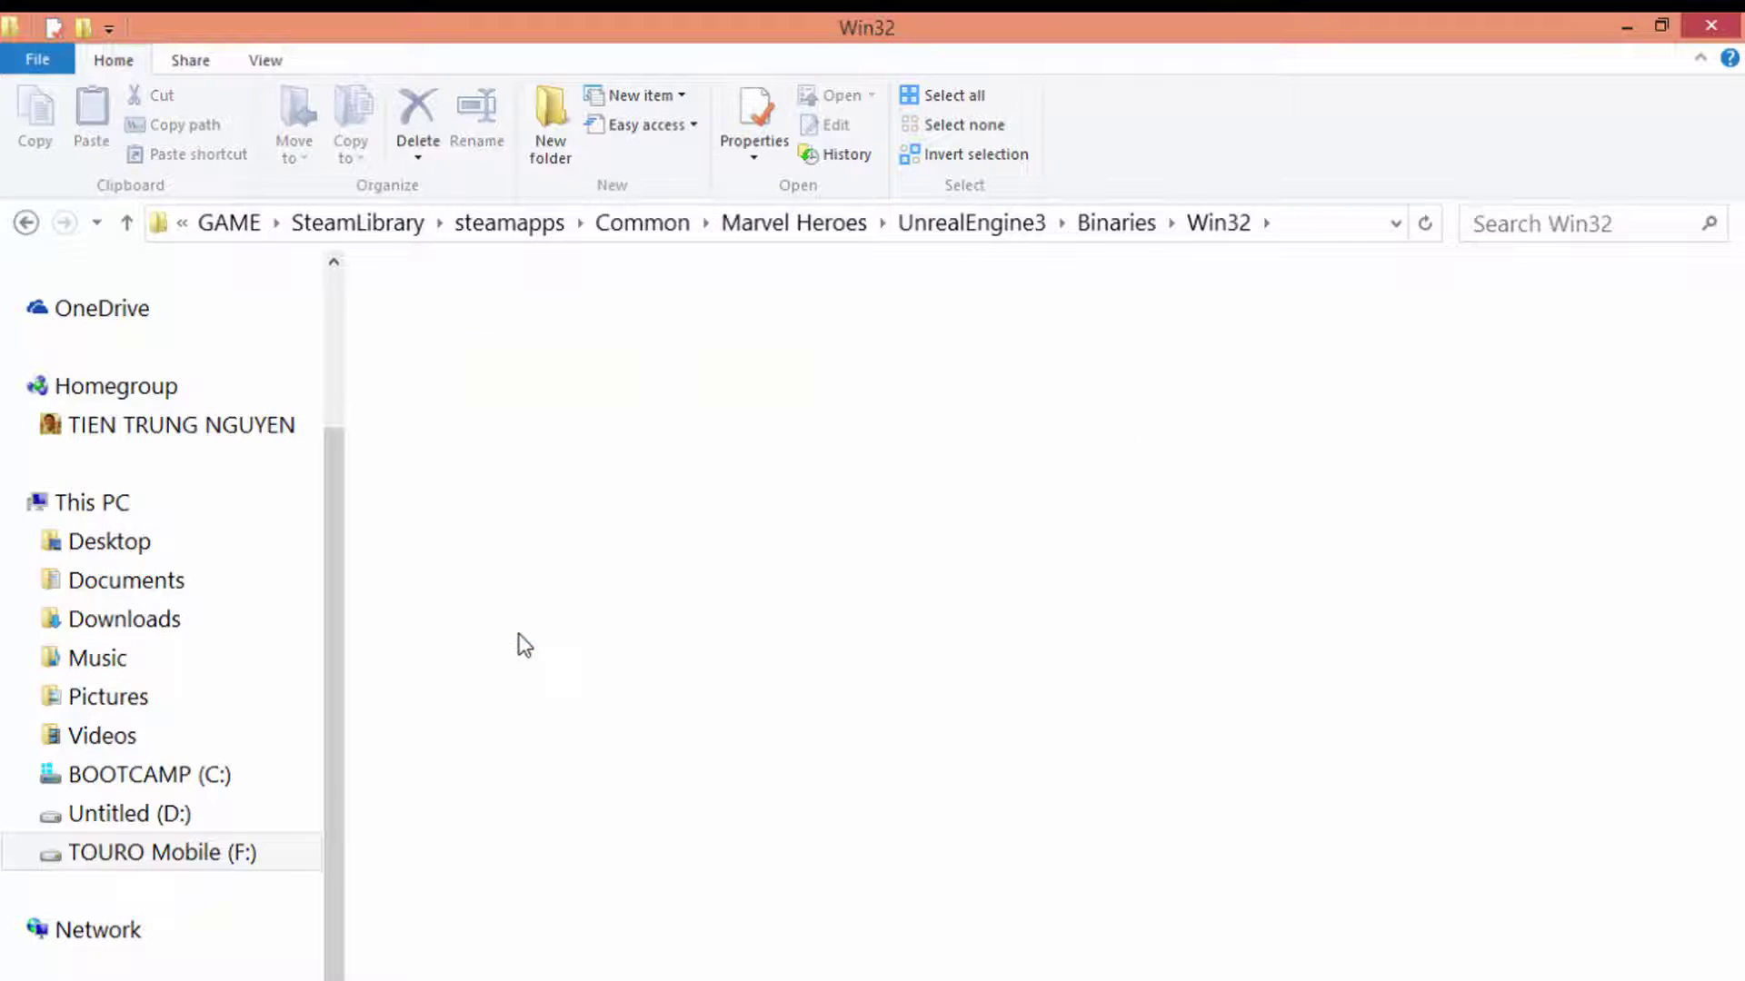
double_click(436, 385)
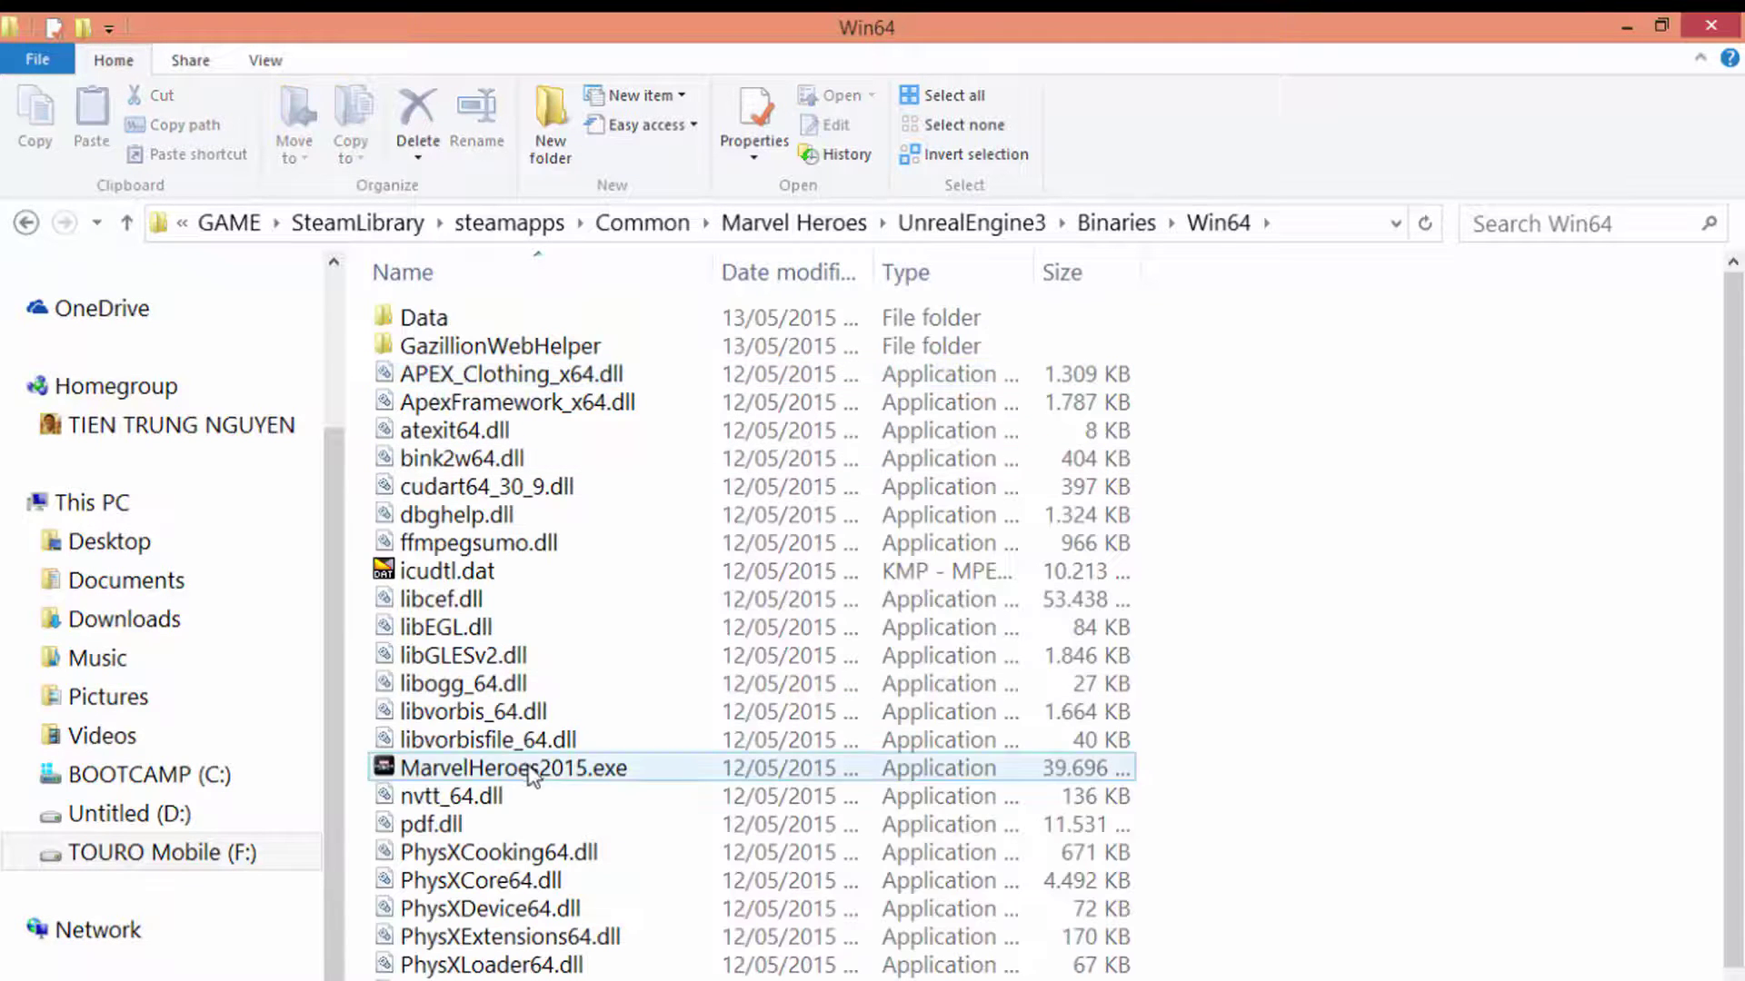
left_click(558, 771)
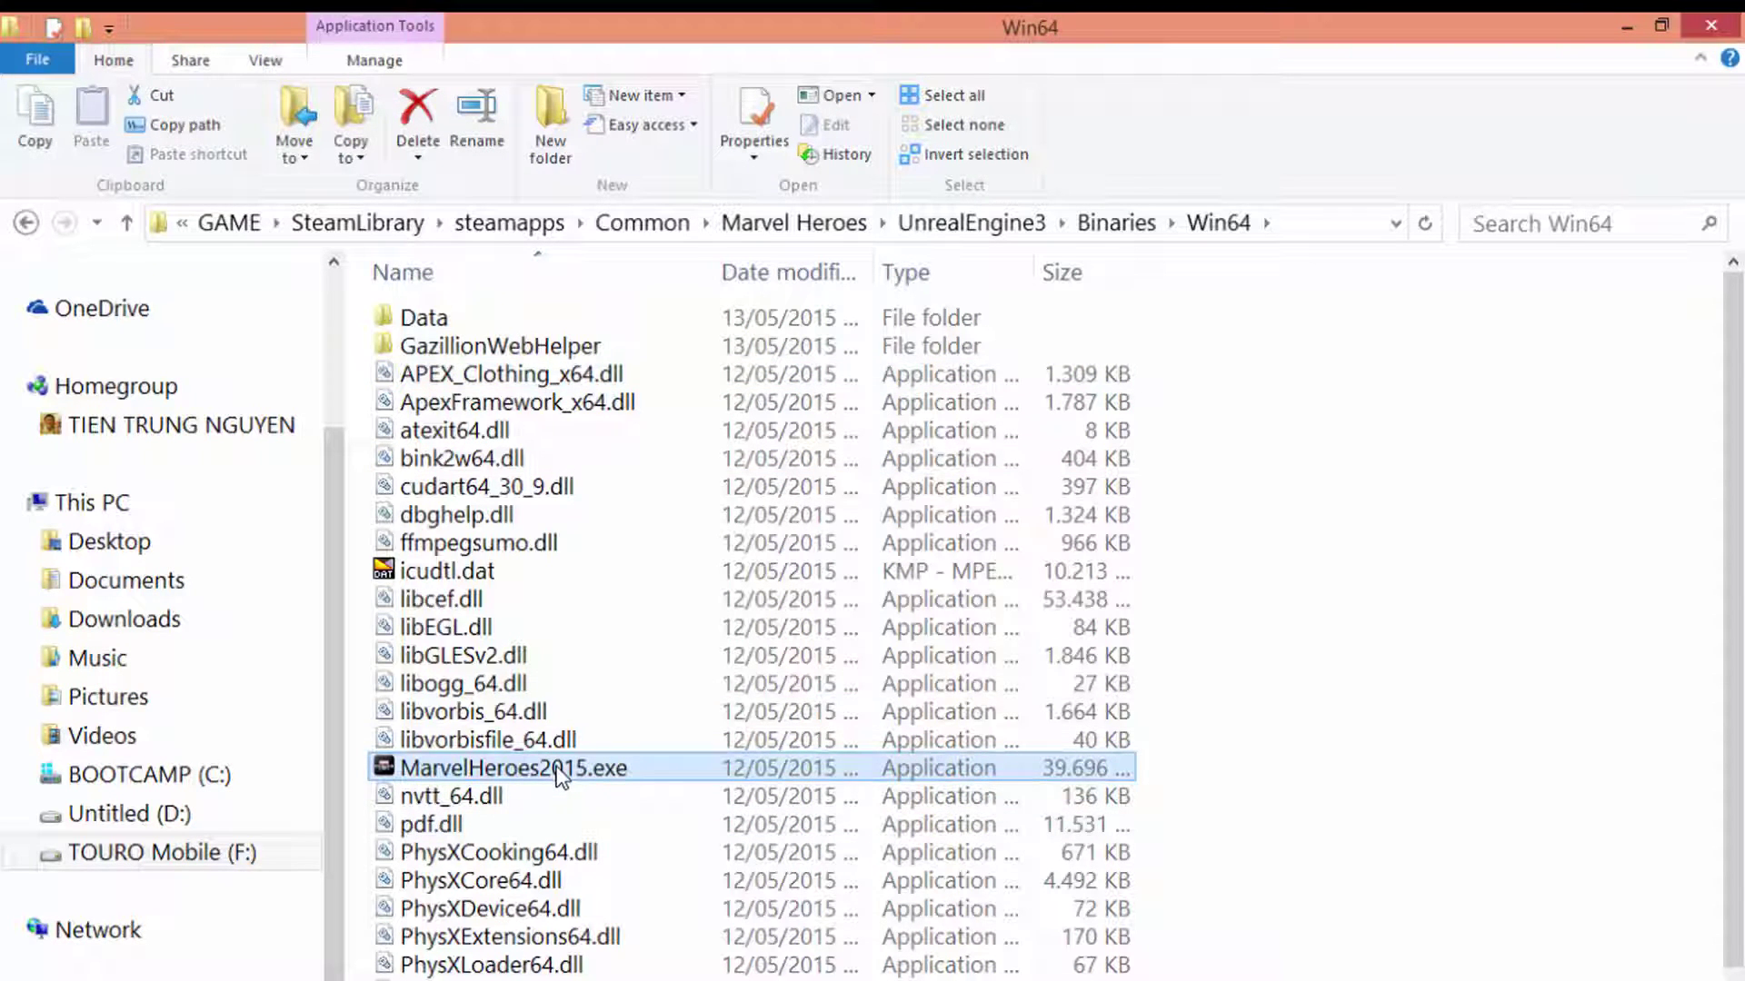
double_click(558, 770)
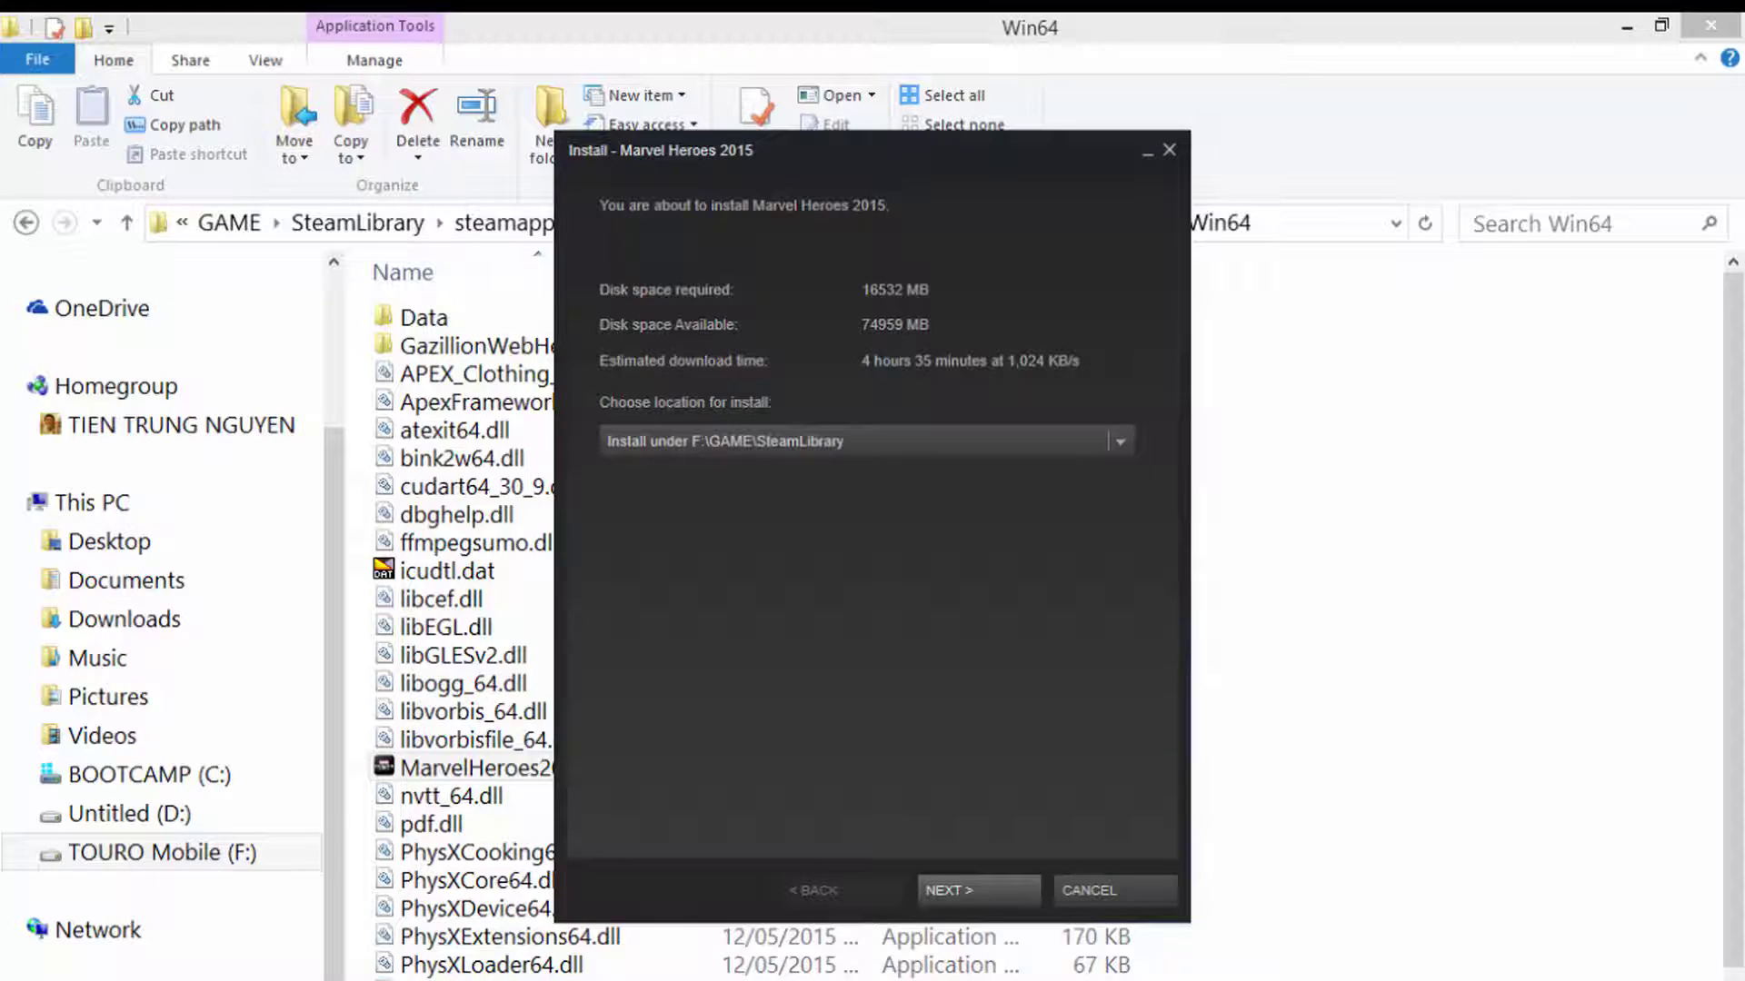
Step: Install Marvel Heroes 2015 under F:\GAME\SteamLibrary with both shortcuts, then finish the installer
left_click(973, 886)
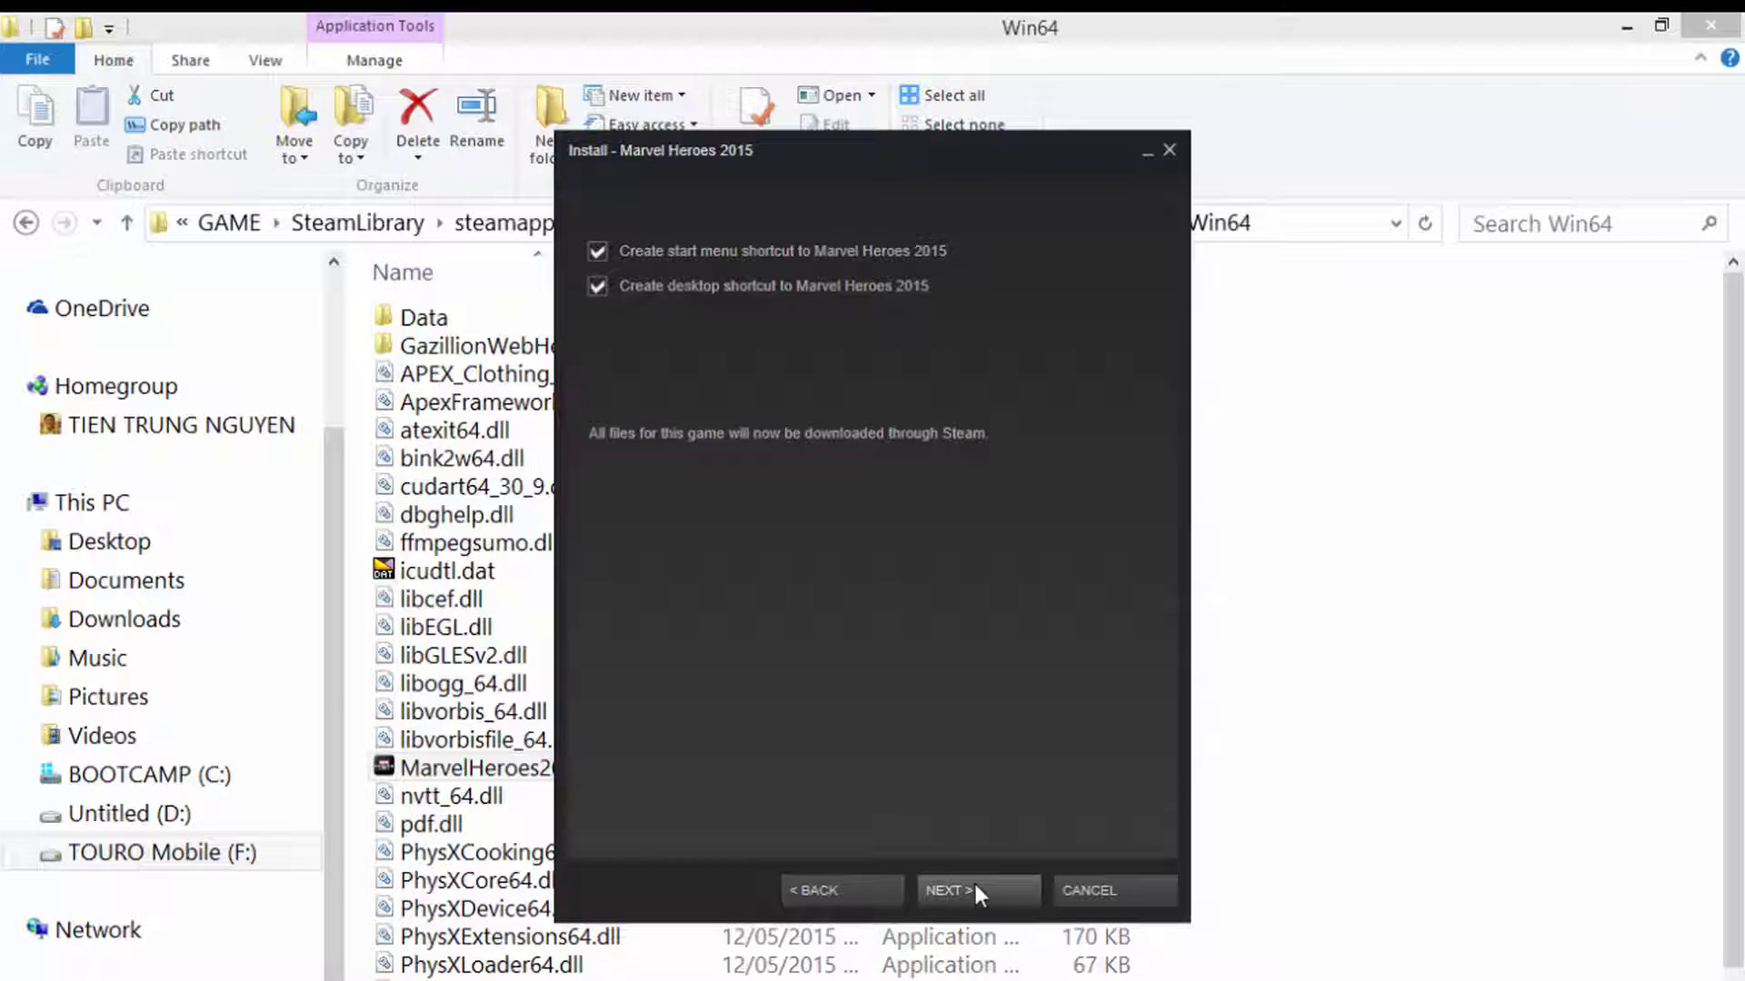
left_click(974, 885)
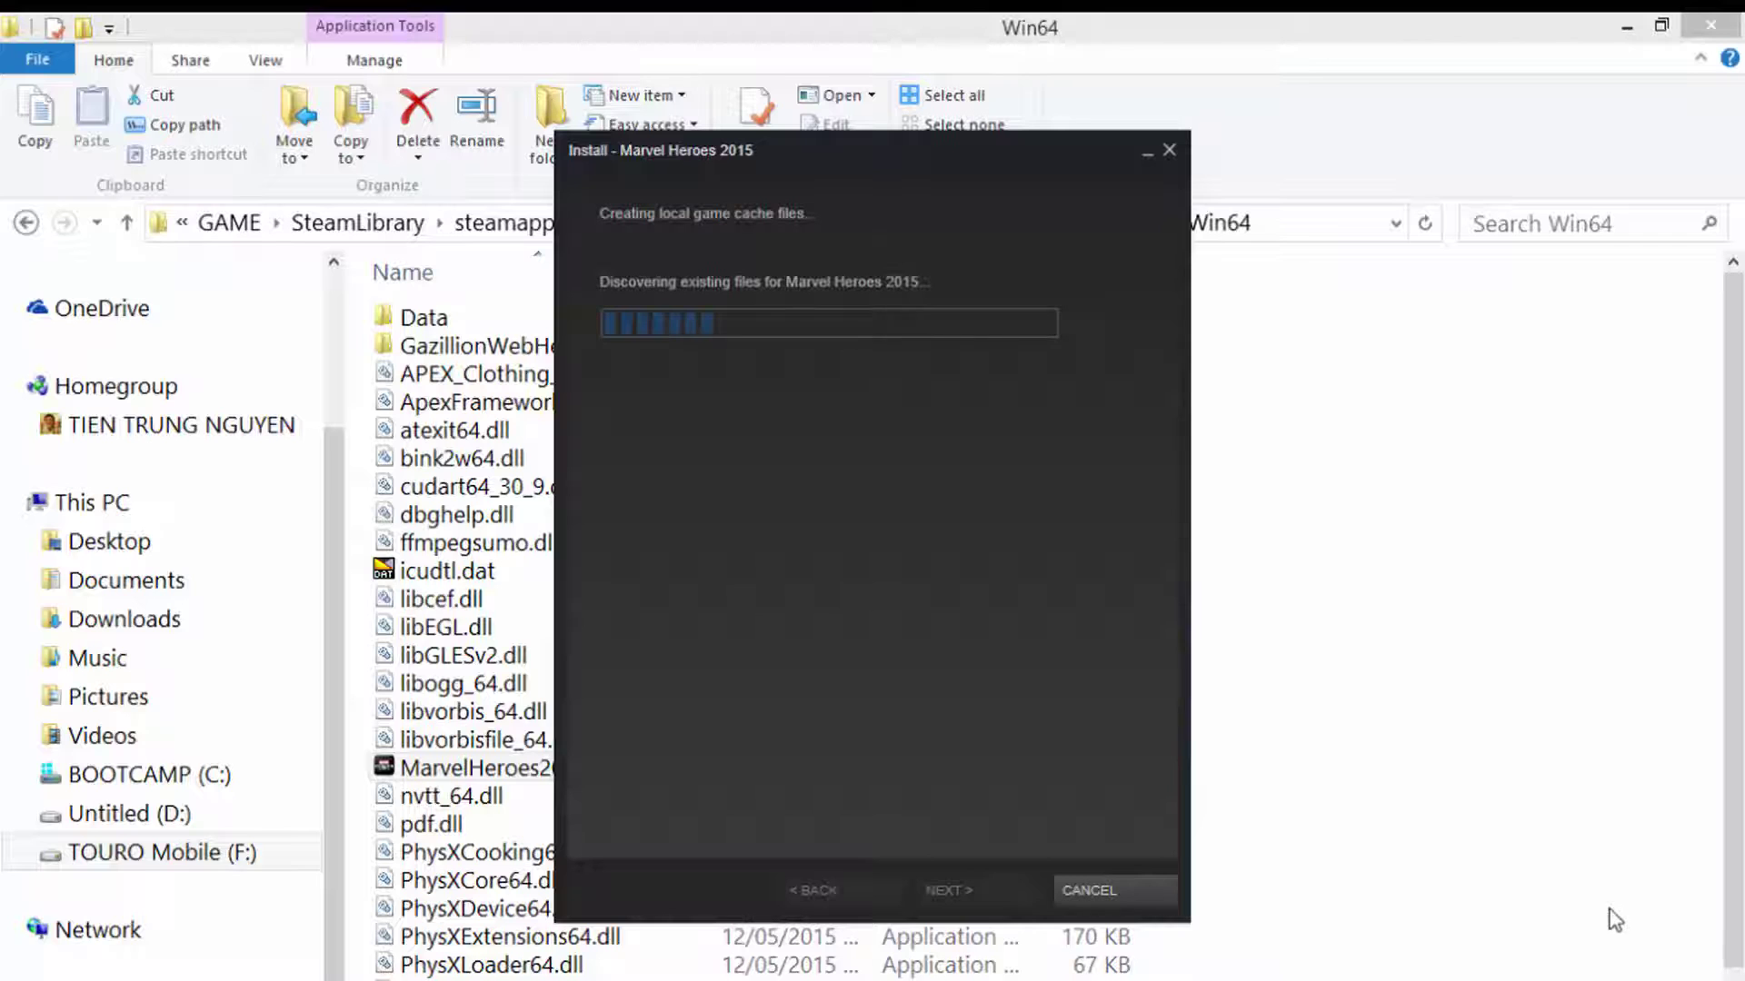
key("alt+Tab")
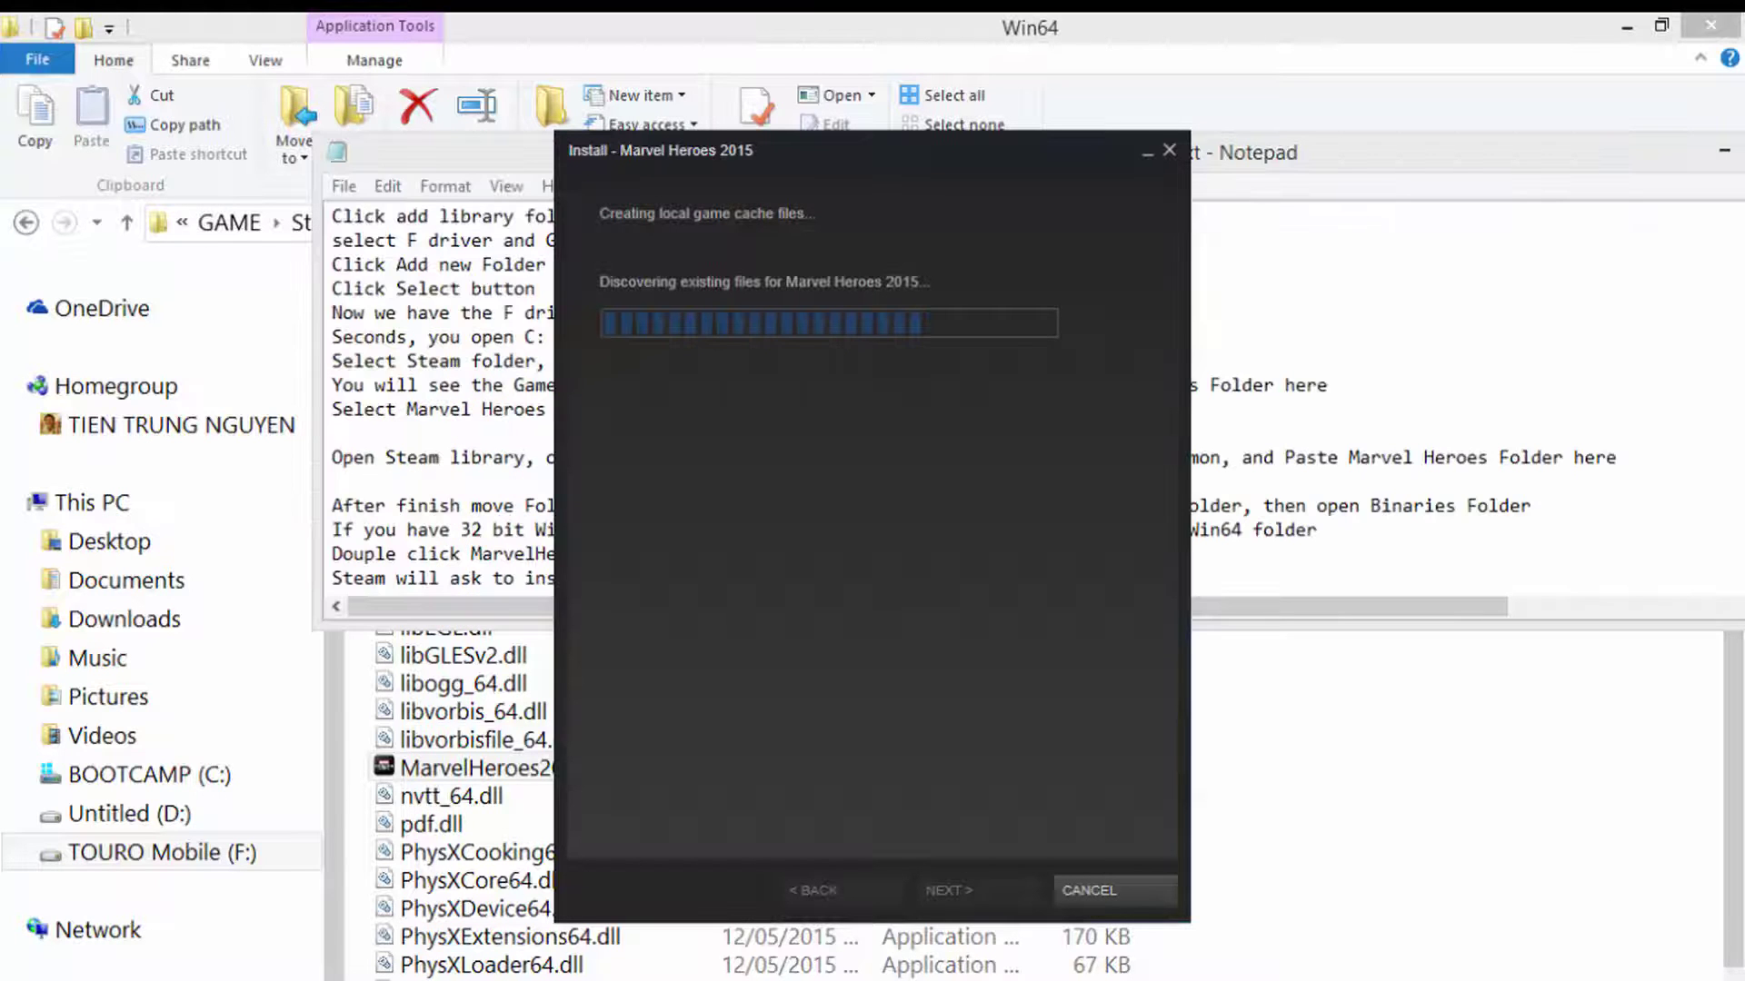
left_click(1626, 28)
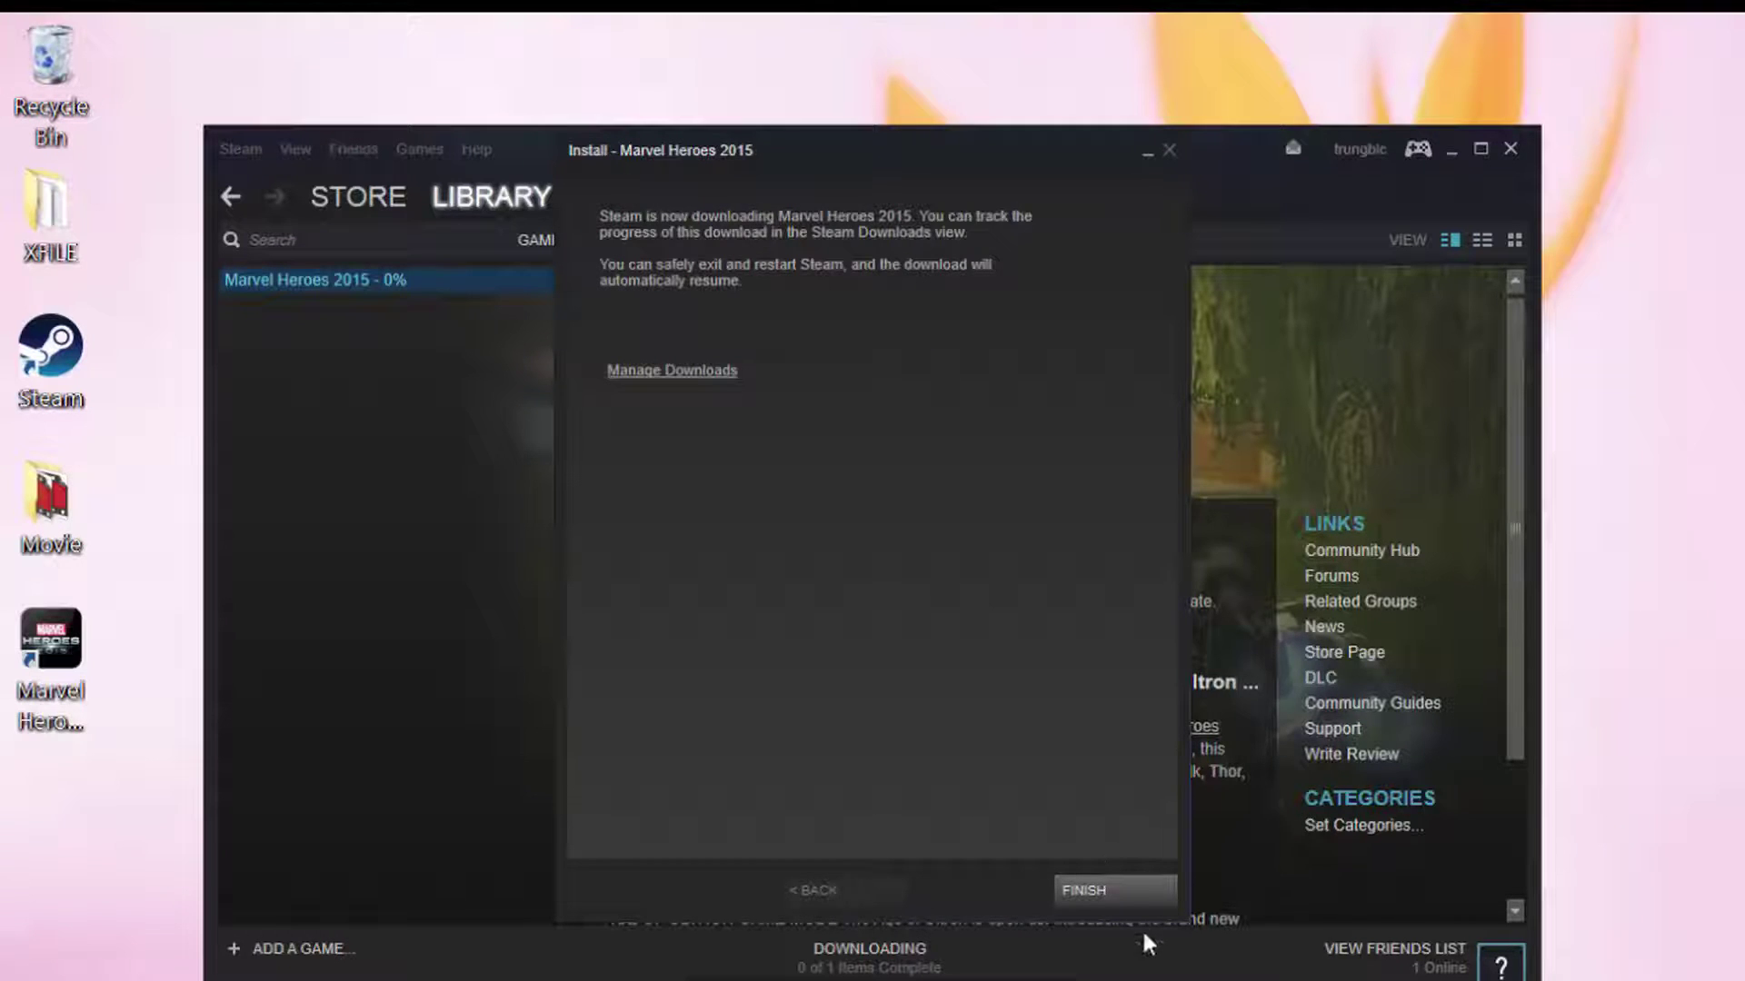
left_click(1103, 885)
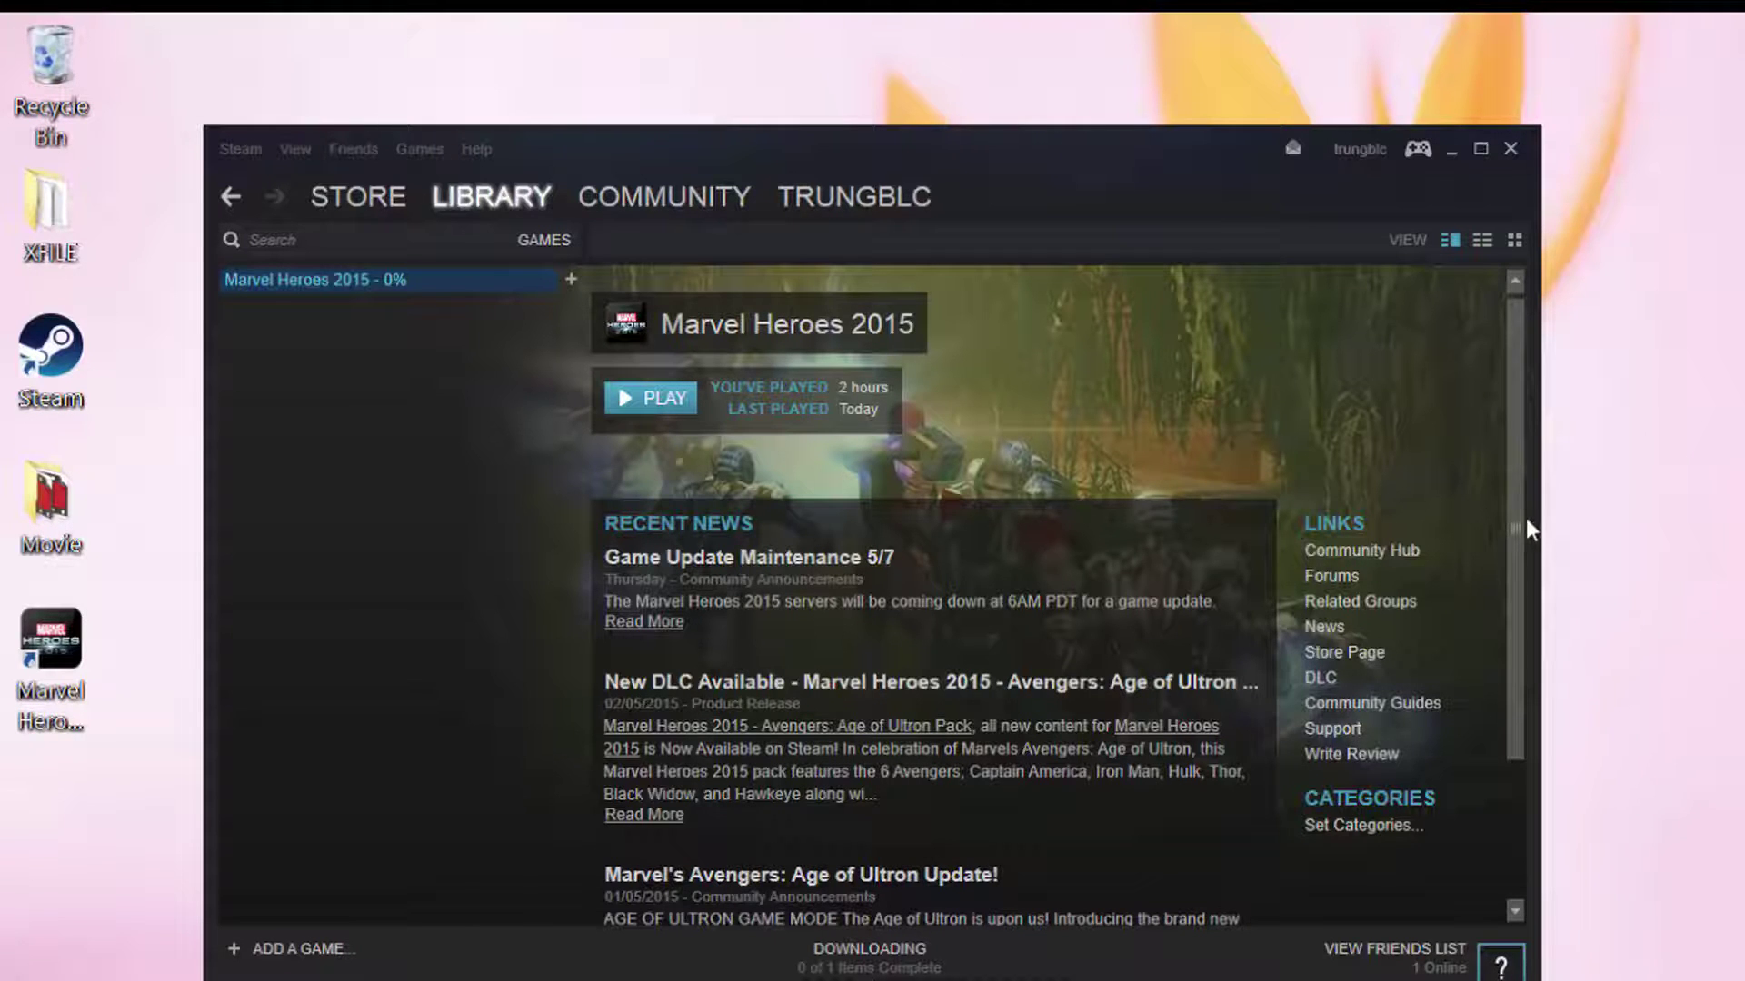
left_click_drag(1518, 520, 1517, 690)
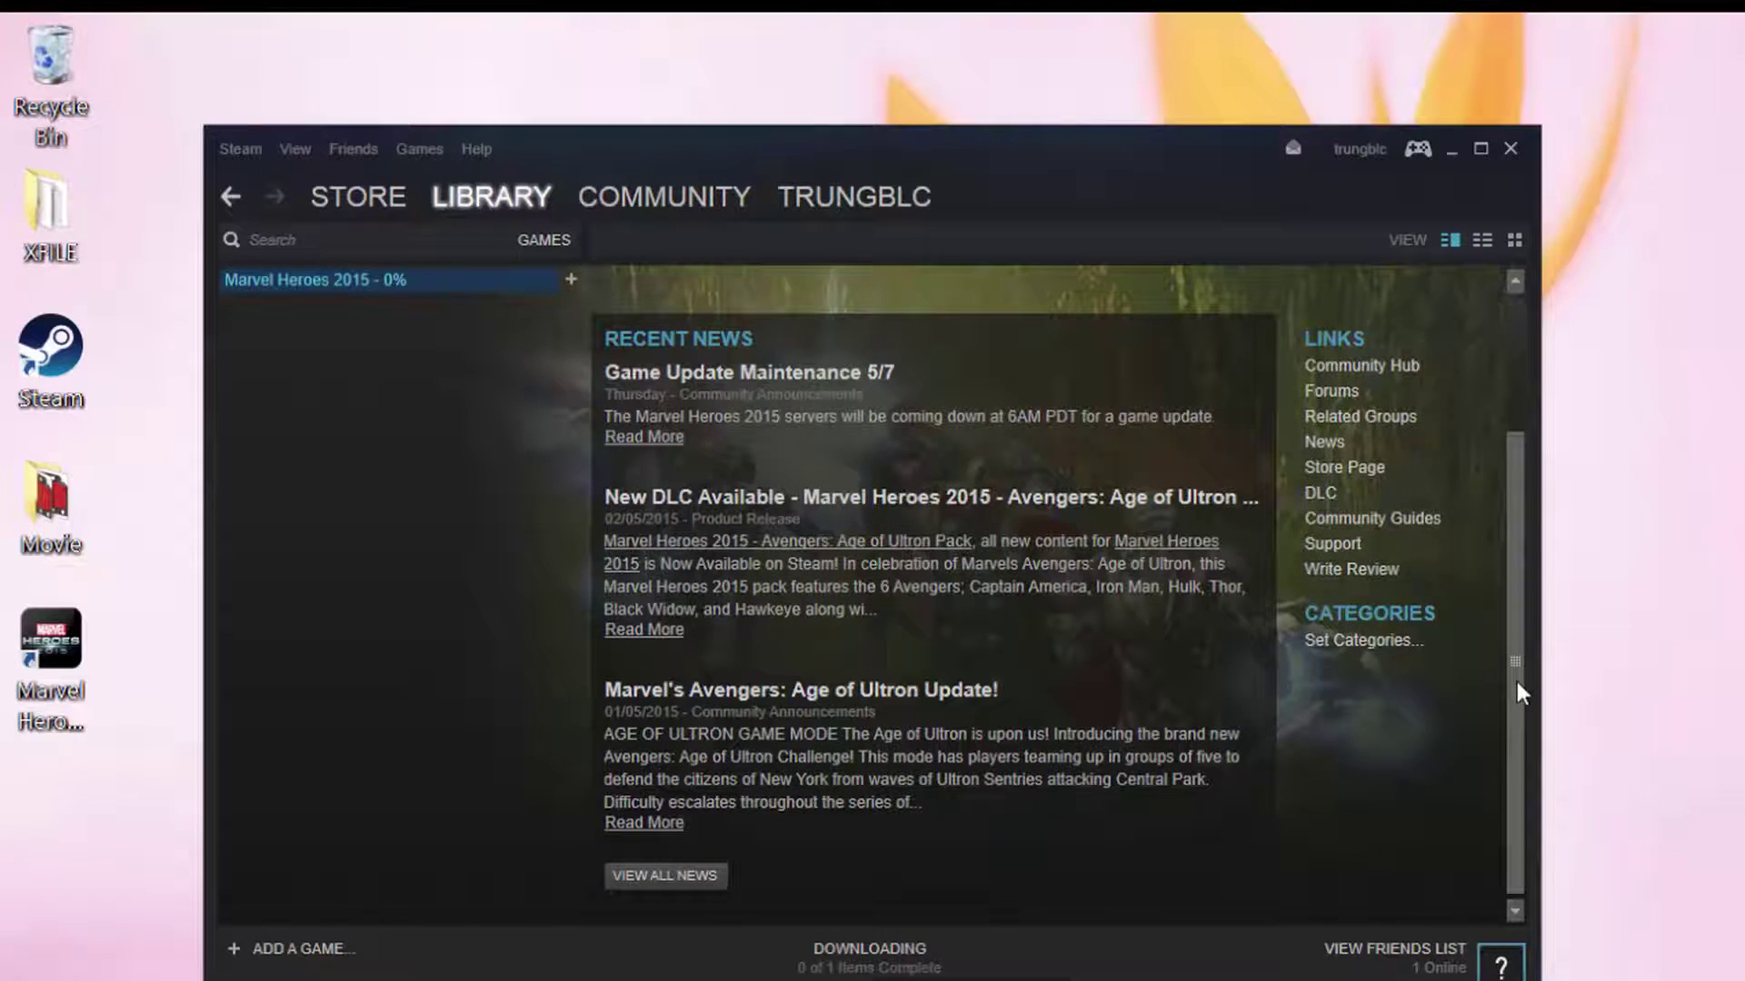